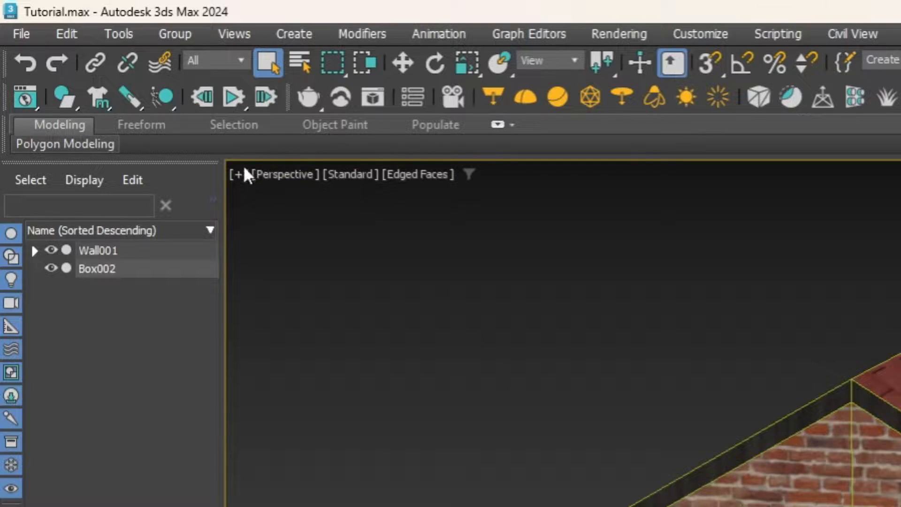
Step: In the viewport configuration's safe frame settings, unlock the percent reductions for Title Safe and User Safe
left_click(240, 174)
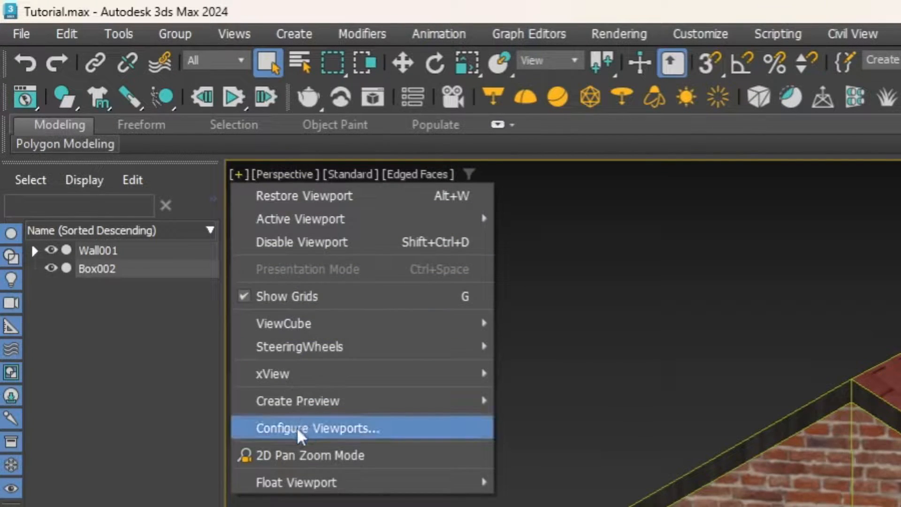
left_click(402, 429)
left_click_drag(463, 126, 453, 114)
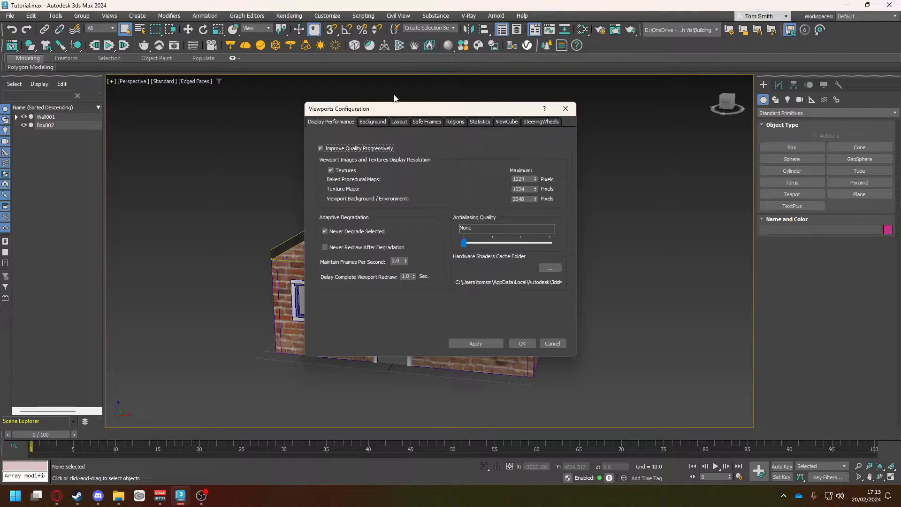
left_click(421, 121)
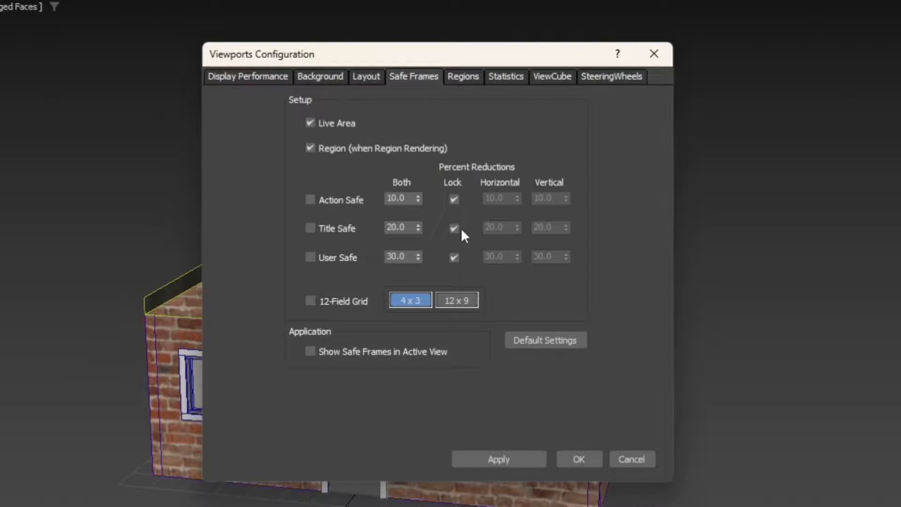
left_click(454, 228)
left_click(454, 257)
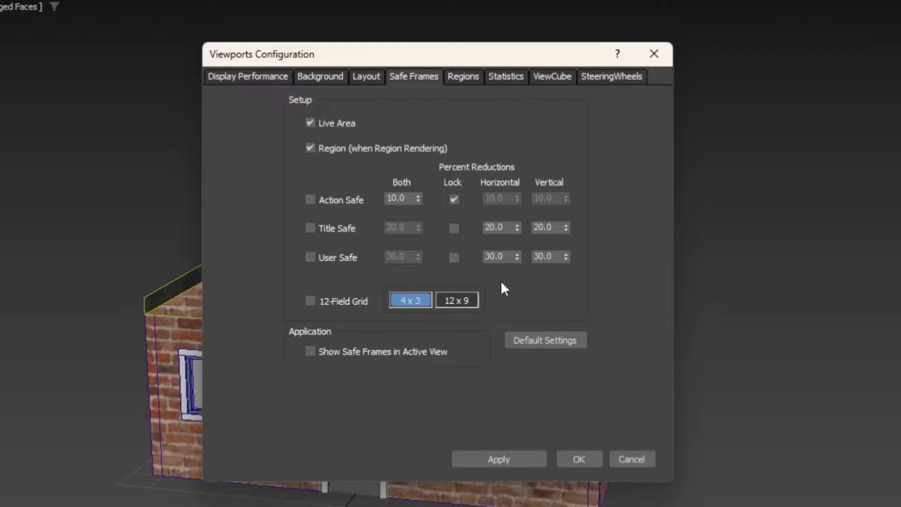
Step: Set the User Safe percent reductions to 60 horizontal and 0 vertical
double_click(512, 255)
type("60")
key("Return")
double_click(556, 255)
type("0")
key("Return")
Step: Set the Title Safe percent reductions to 0 horizontal and 60 vertical
double_click(510, 227)
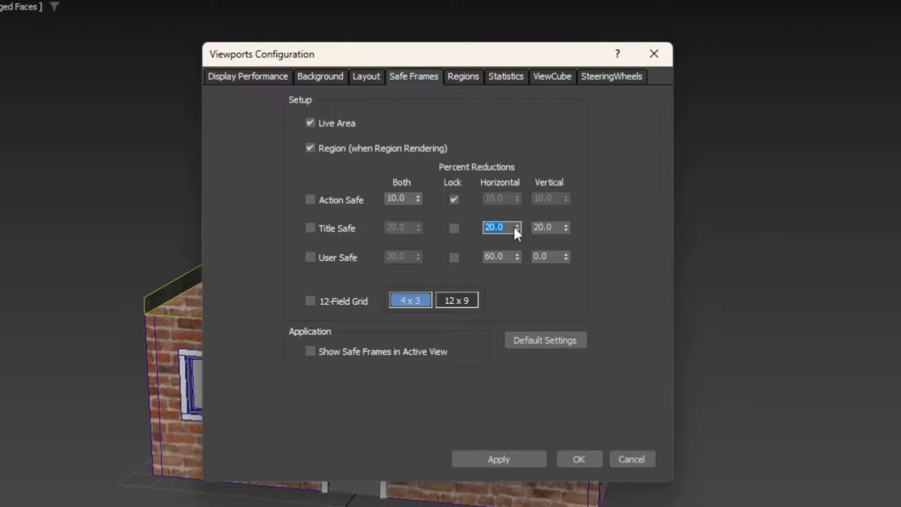
type("0")
key("Return")
left_click(541, 226)
double_click(541, 226)
type("60")
key("Return")
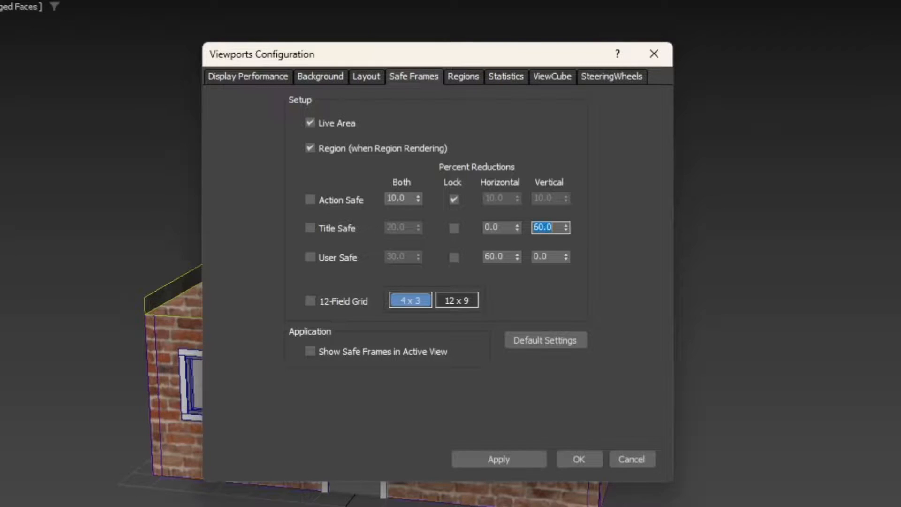
Step: Enable the Title Safe and User Safe frames, apply the configuration, and show safe frames in the Perspective viewport
left_click(310, 228)
left_click(488, 456)
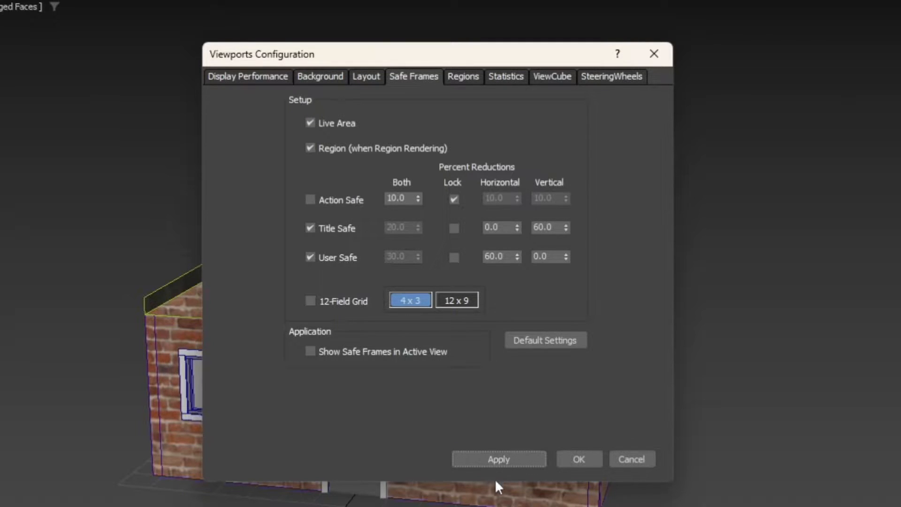
left_click(579, 460)
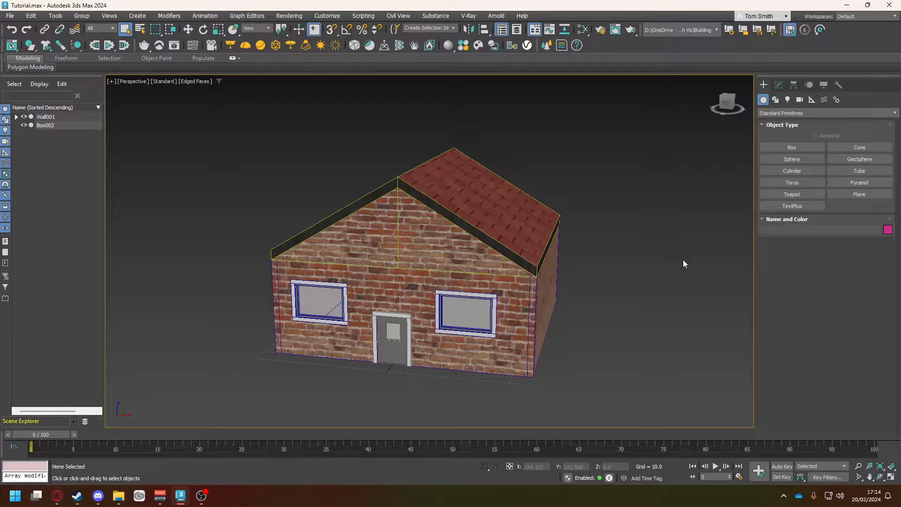
key("shift+f")
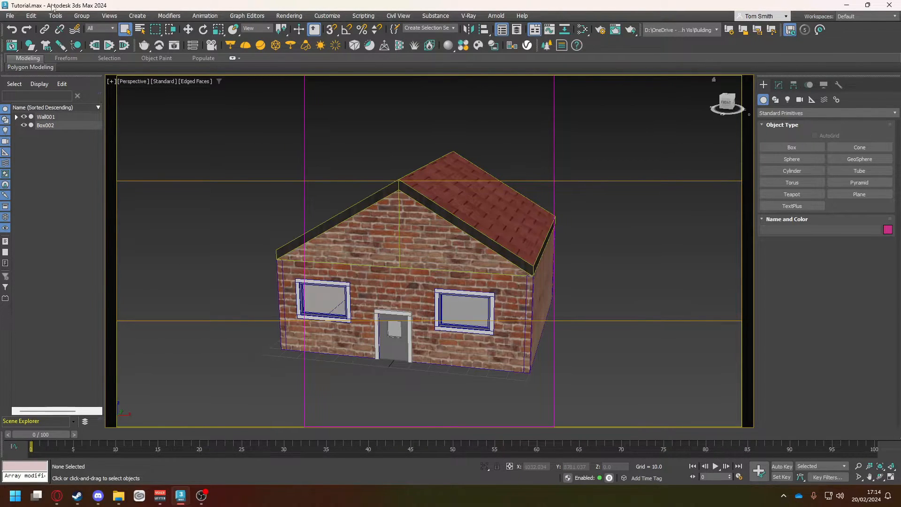
Step: Set the viewport background to the image file AdobeStock_220501565 from the images folder
middle_click_drag(413, 267, 570, 288)
middle_click_drag(560, 257, 431, 260)
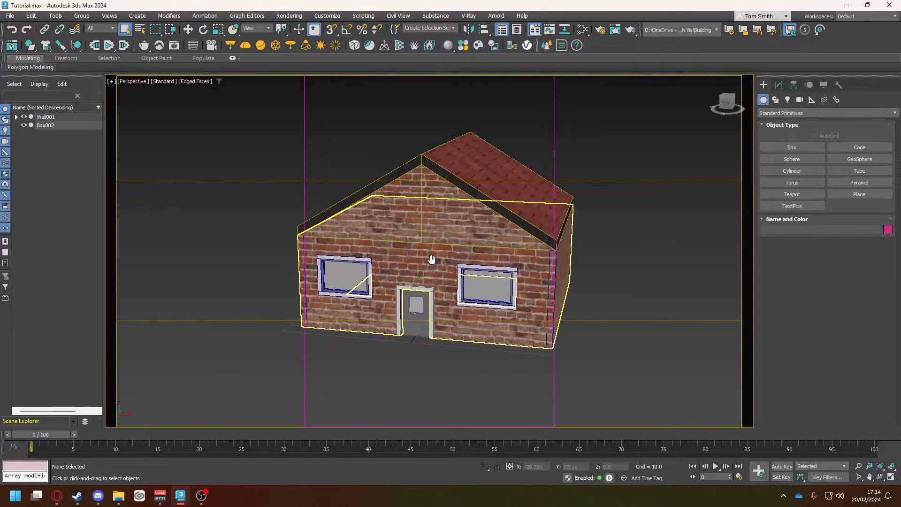
left_click(111, 81)
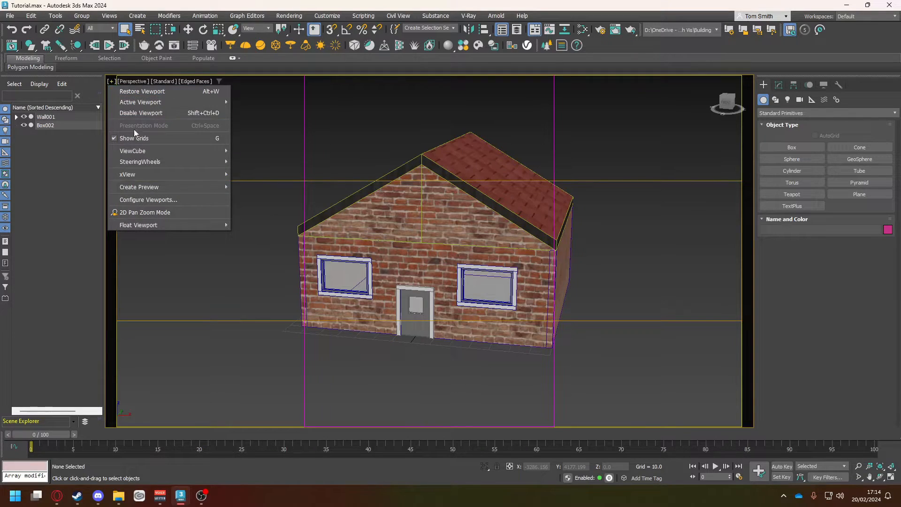
left_click(164, 200)
left_click(377, 204)
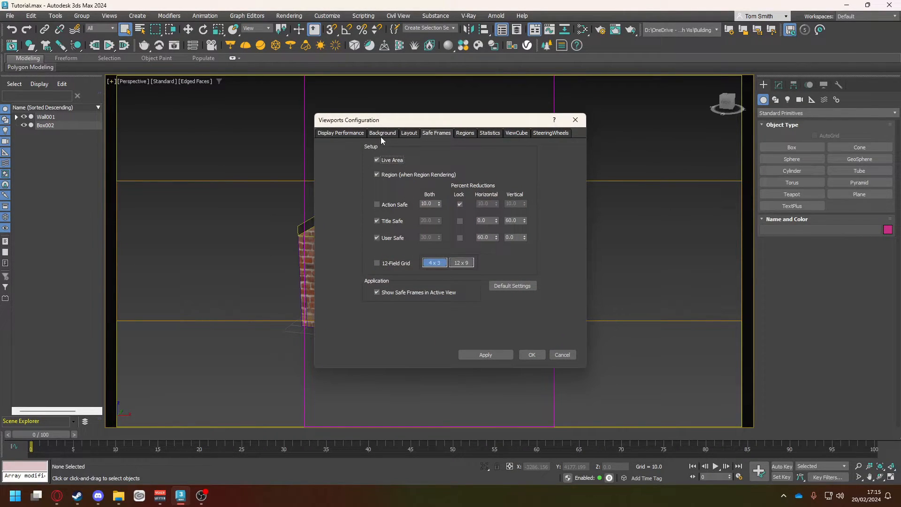
left_click(381, 133)
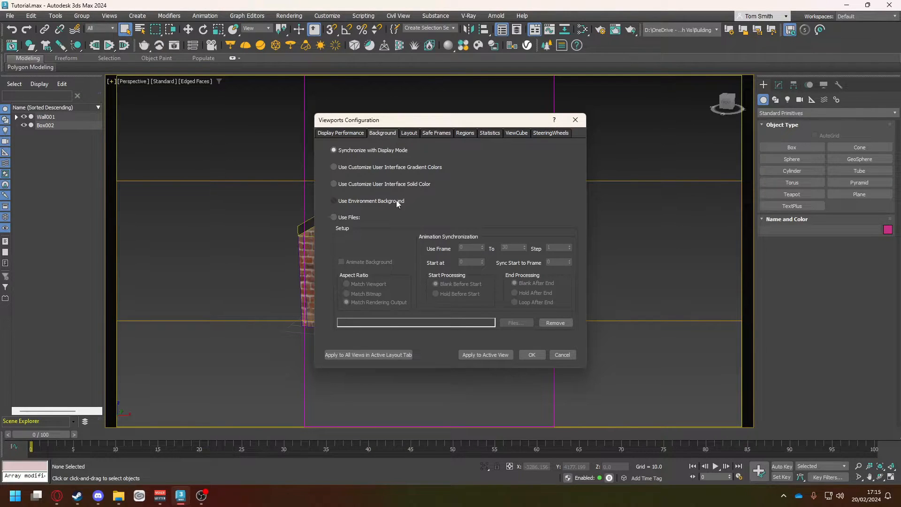
left_click(340, 219)
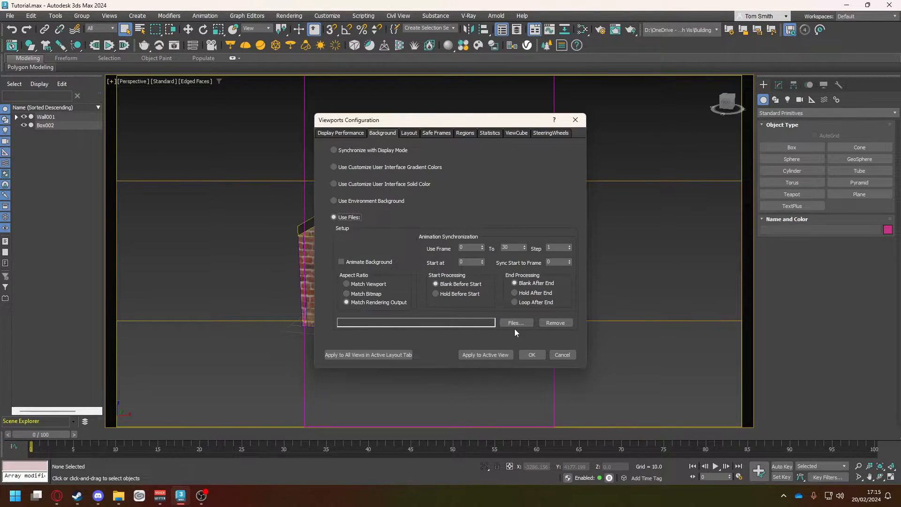
left_click(525, 323)
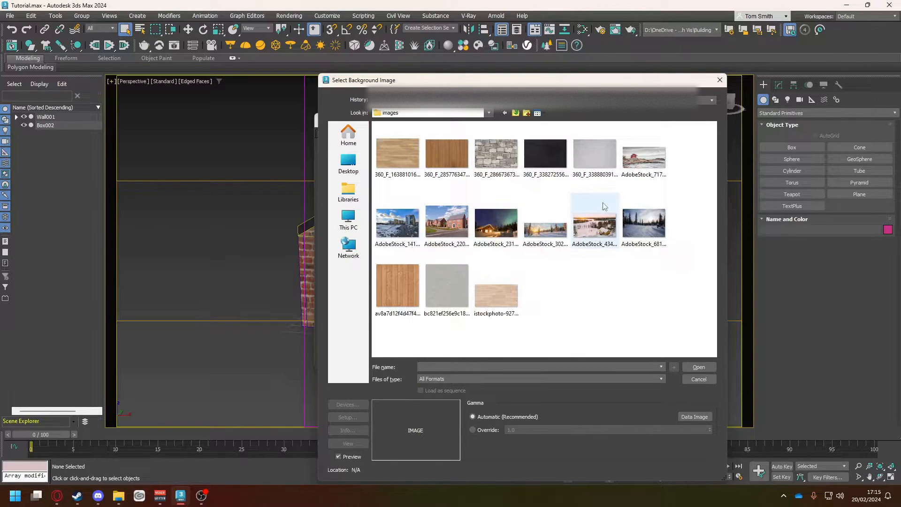
left_click(458, 215)
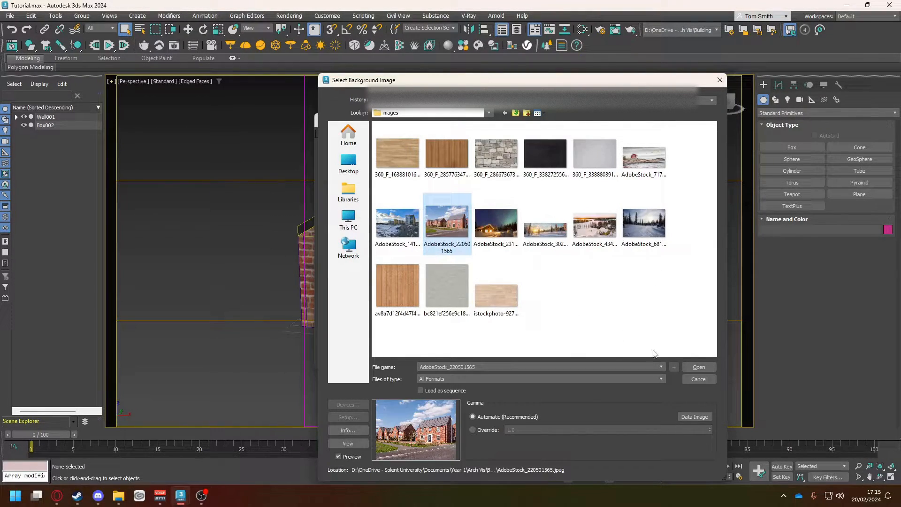
left_click(697, 367)
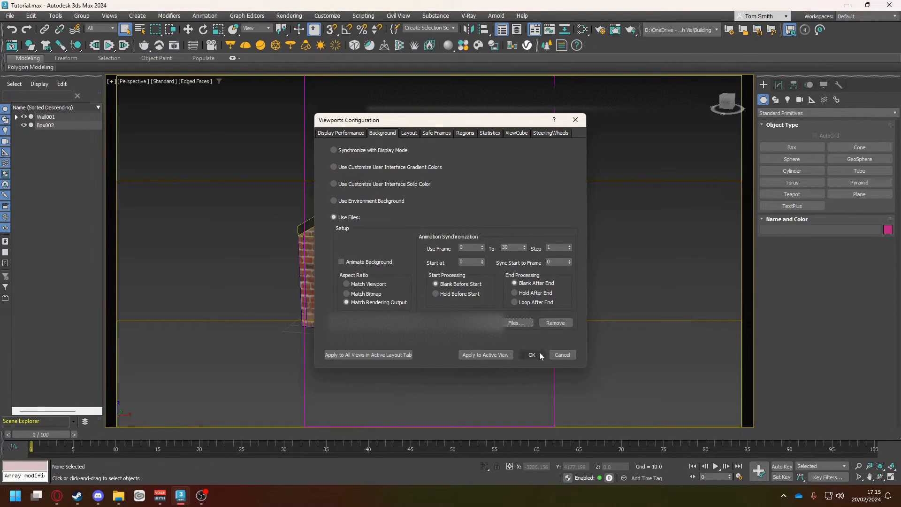
left_click(527, 355)
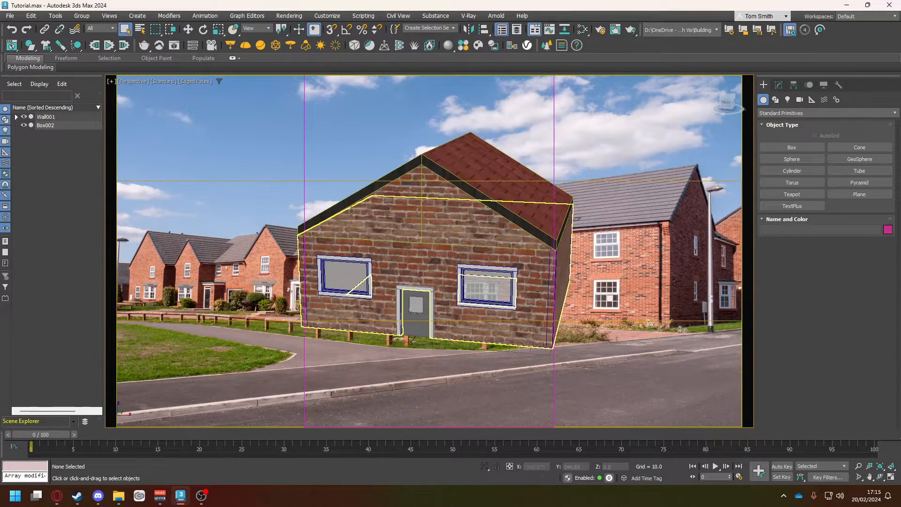
Step: Render the Perspective view to check the image, and close the frame buffer
mouse_move(474, 239)
middle_mouse_down()
mouse_move(374, 233)
mouse_move(294, 206)
mouse_move(544, 197)
mouse_move(502, 253)
mouse_move(467, 246)
middle_mouse_up()
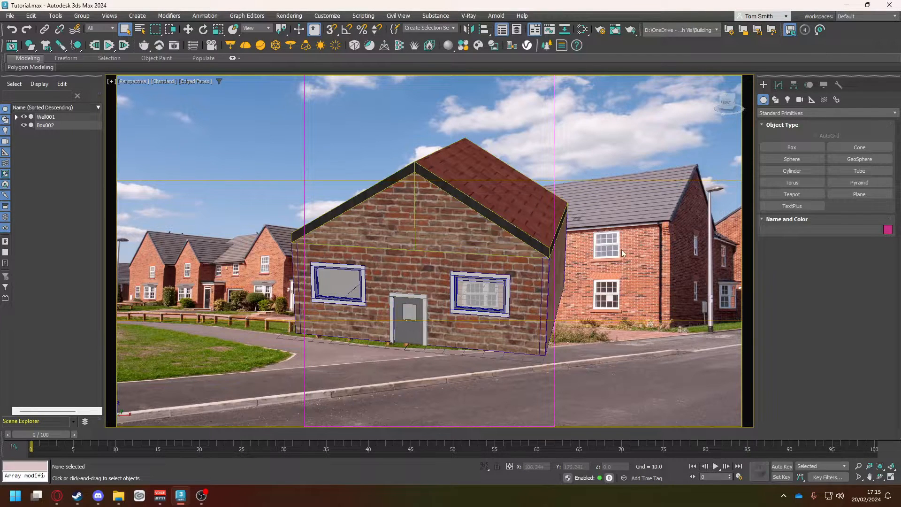
key("shift+q")
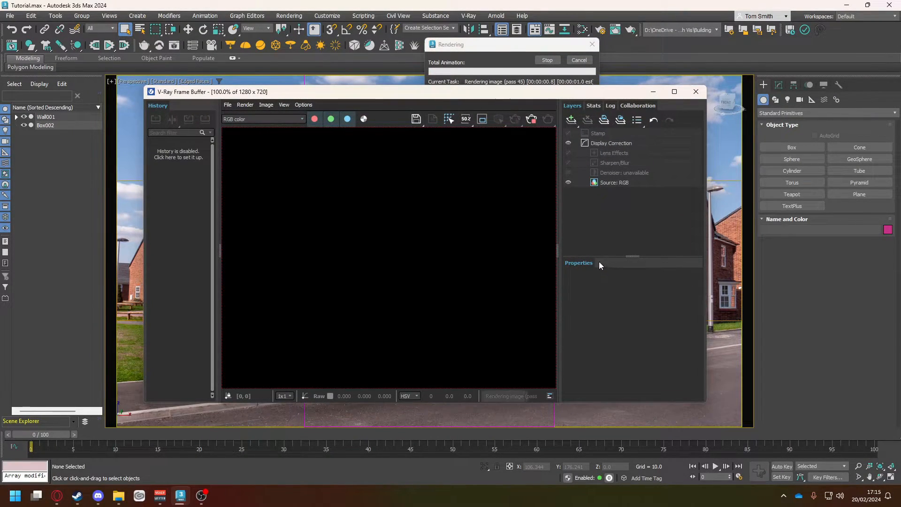
left_click(695, 91)
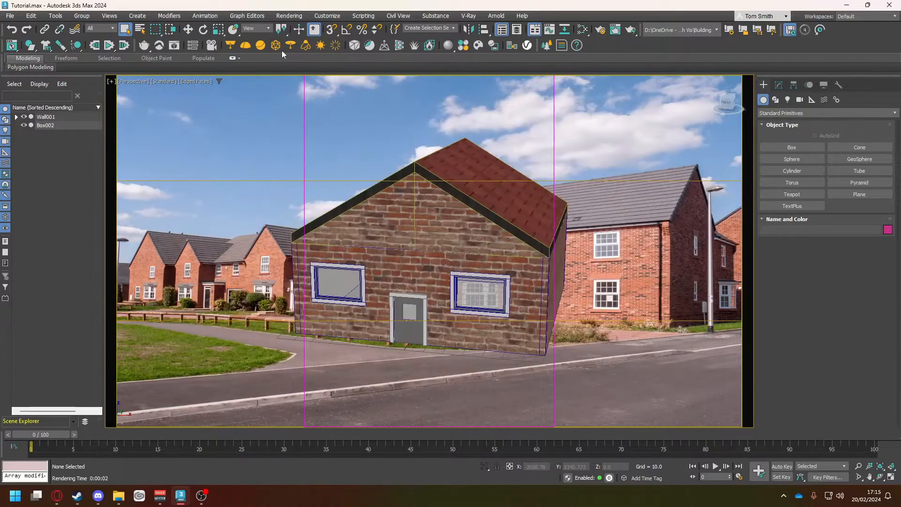
Step: Render the house lit by a temporary V-Ray dome light, and delete the light
left_click(246, 333)
key("shift+q")
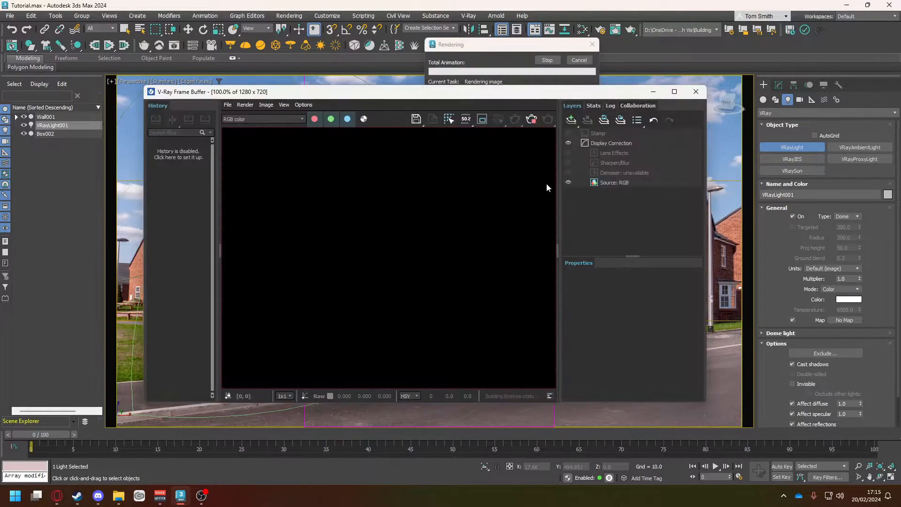
scroll(457, 242, "down", 2)
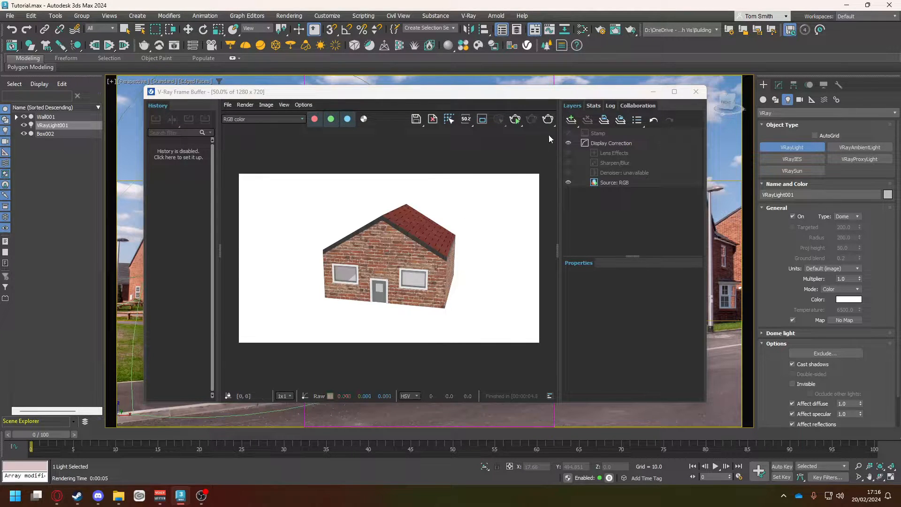
left_click(695, 93)
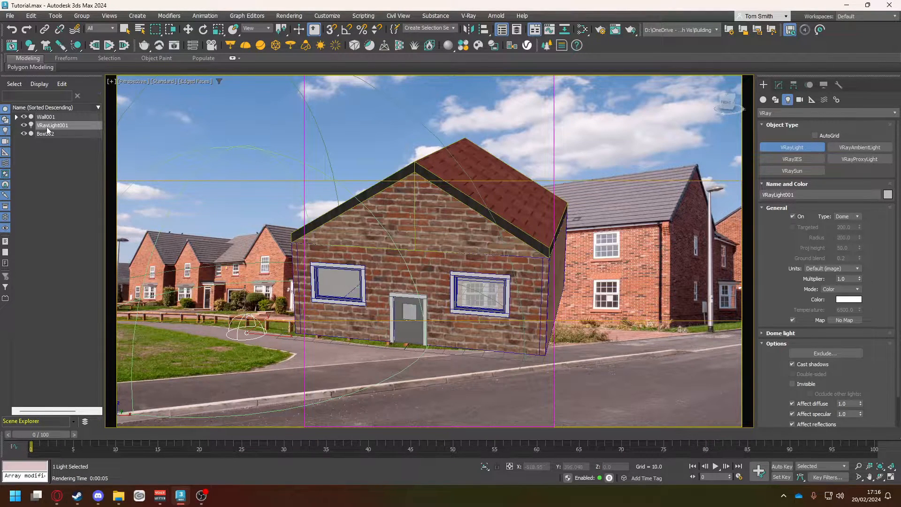
key("Delete")
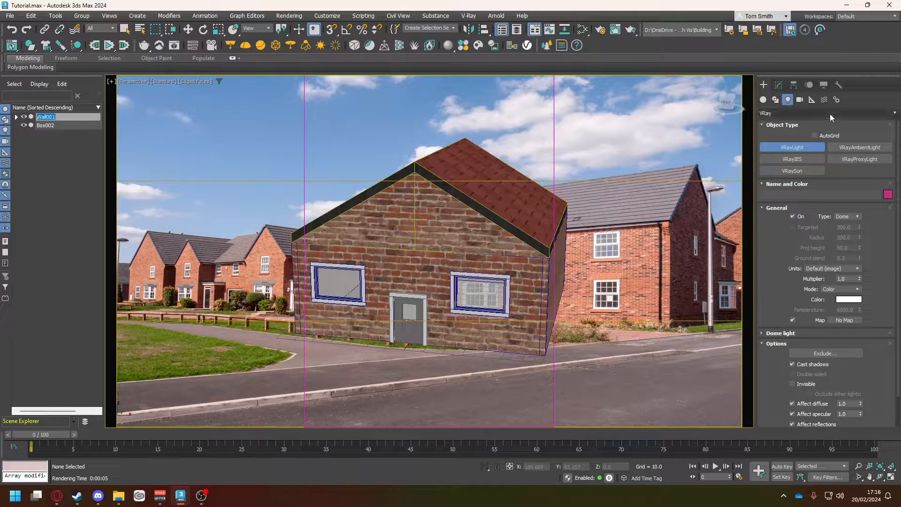
left_click(65, 156)
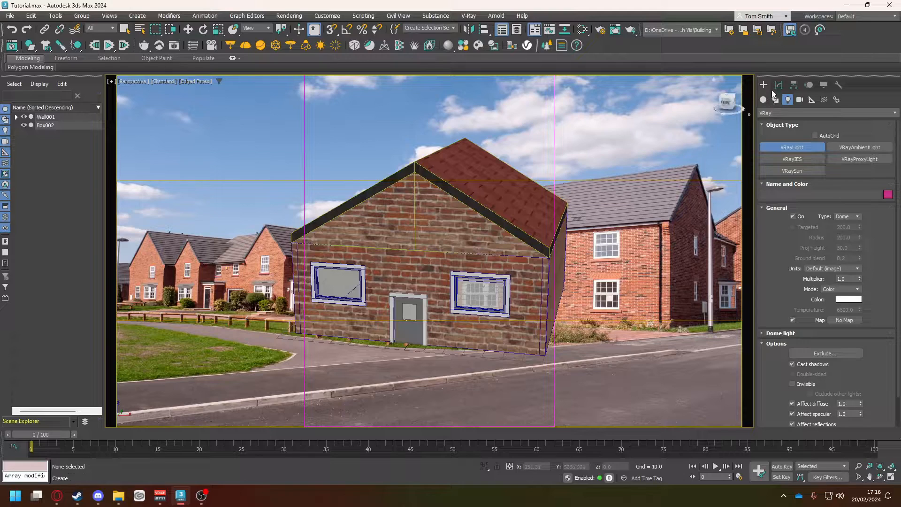
Step: Start the Perspective Match utility and show its XYZ vanishing lines in the viewport
left_click(840, 85)
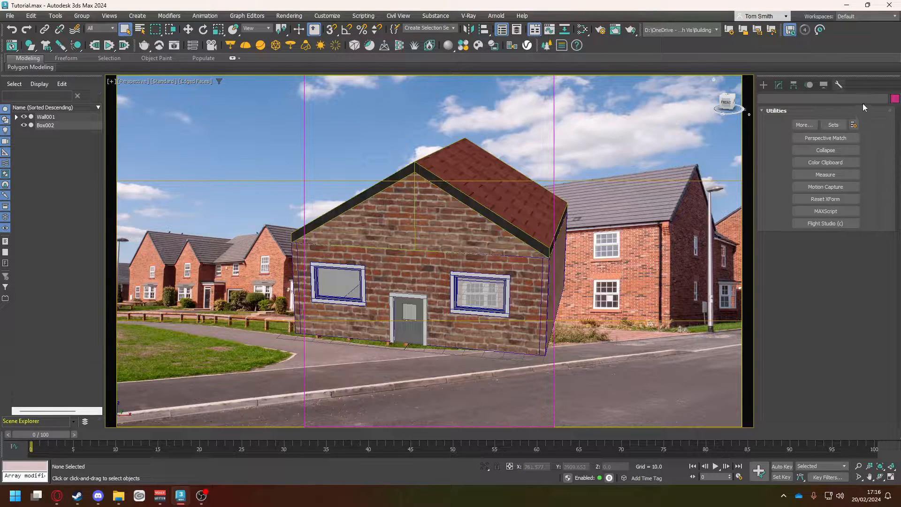
left_click(847, 145)
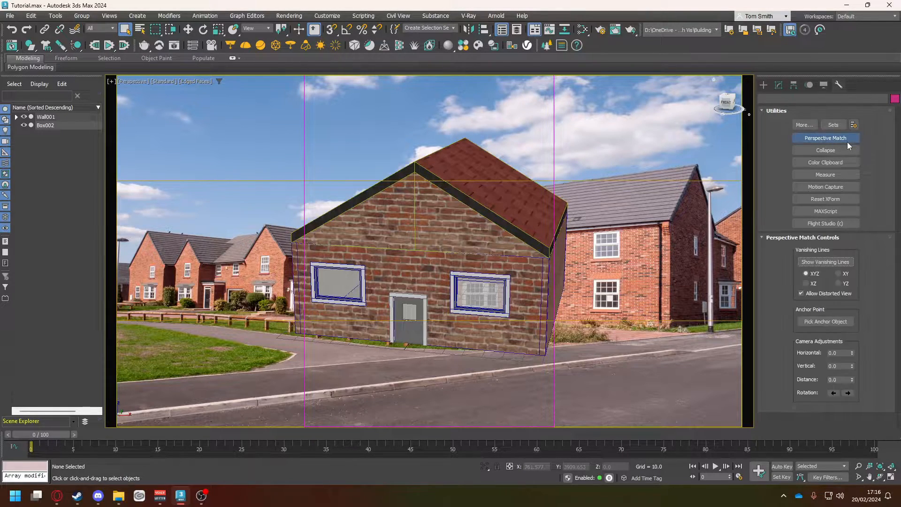
left_click(846, 266)
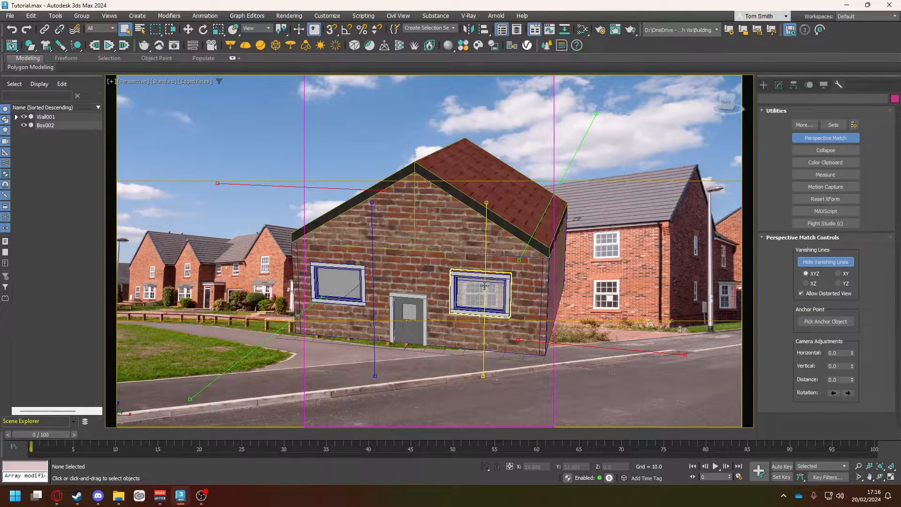
Step: Align the two blue vertical vanishing lines with the corner of the photo's right-hand brick house and the edge of a far-left house
left_click_drag(483, 287, 679, 243)
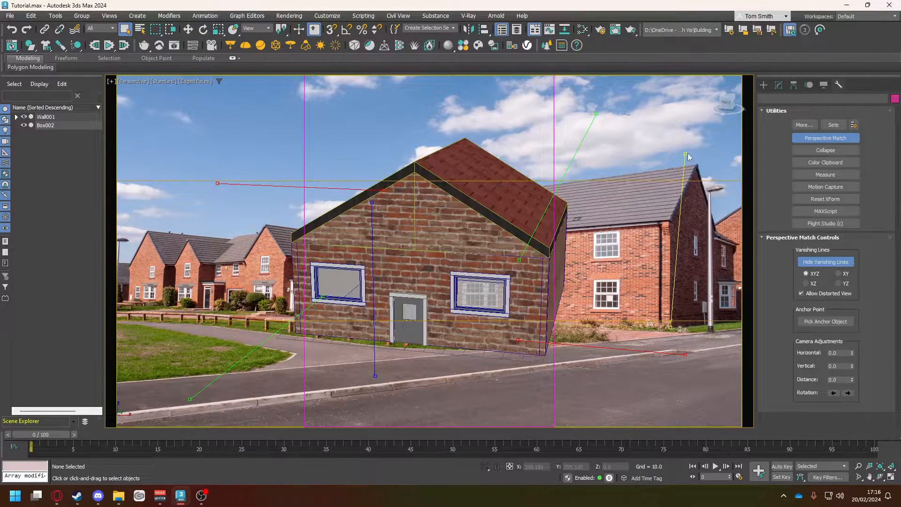
left_click_drag(686, 153, 671, 239)
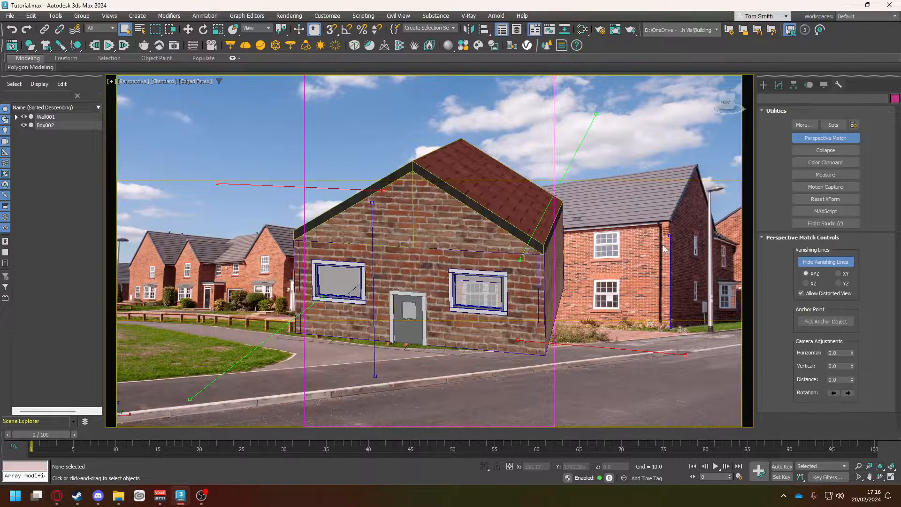
left_click_drag(374, 285, 163, 271)
left_click_drag(164, 310, 162, 300)
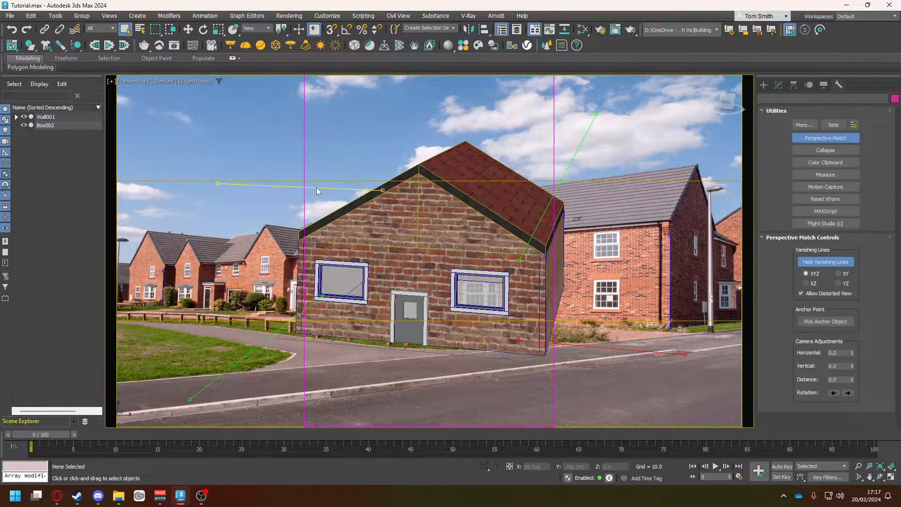
Step: Move the red vanishing lines down to the road, and fit one along the base of the right-hand photo house's front wall
left_click_drag(279, 189, 305, 384)
left_click_drag(595, 347, 504, 398)
left_click_drag(441, 392, 398, 395)
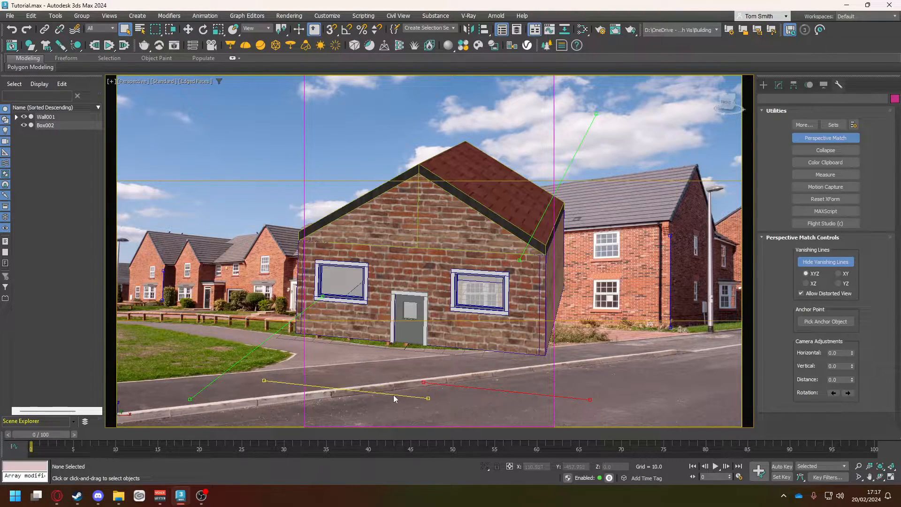
left_click_drag(489, 391, 484, 377)
left_click_drag(491, 377, 561, 324)
middle_click_drag(442, 279, 264, 275)
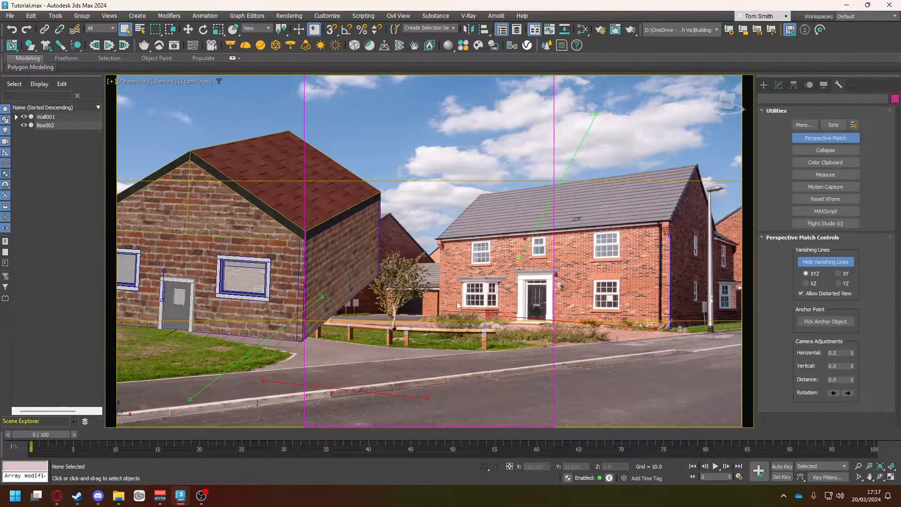
left_click_drag(484, 318, 440, 318)
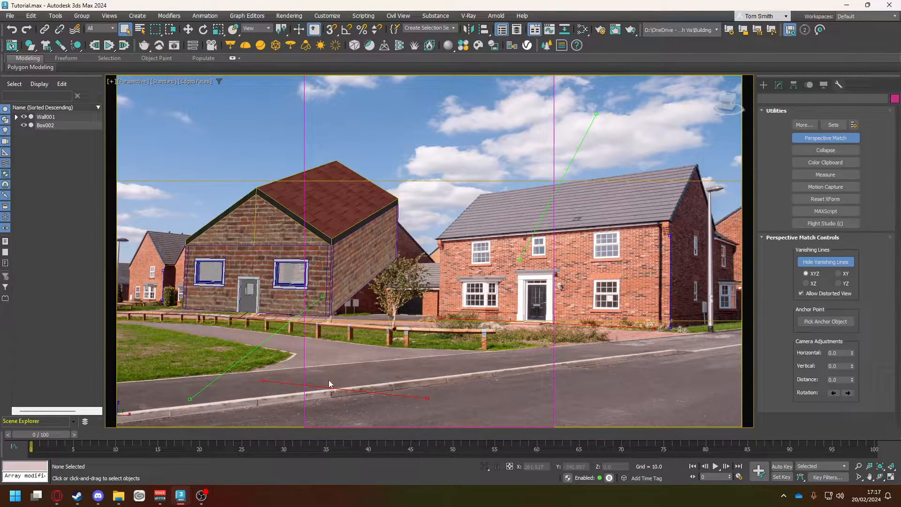
Step: Fit the other red vanishing line along the footpath edge below the wooden fence, and the two green ones along the road kerb and the footpath's near edge
left_click_drag(329, 384, 324, 339)
left_click_drag(431, 346, 382, 350)
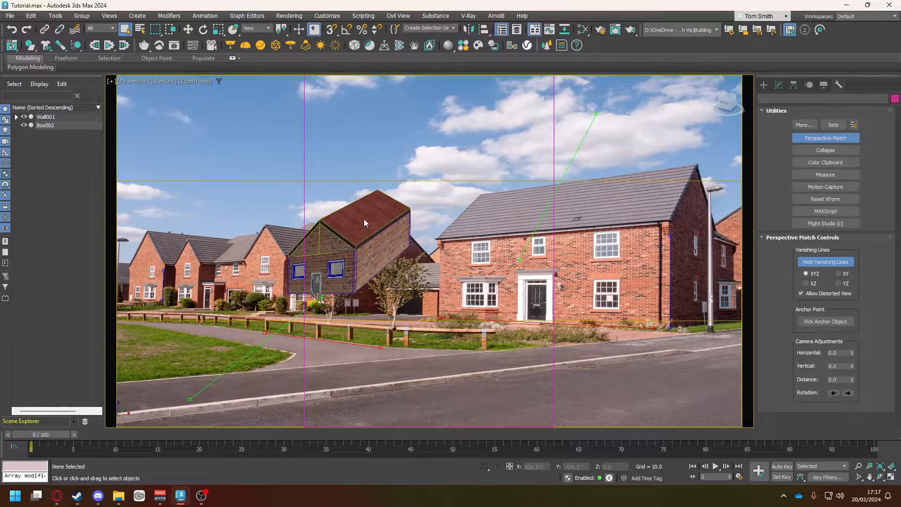
left_click_drag(551, 199, 420, 317)
left_click_drag(459, 271, 623, 364)
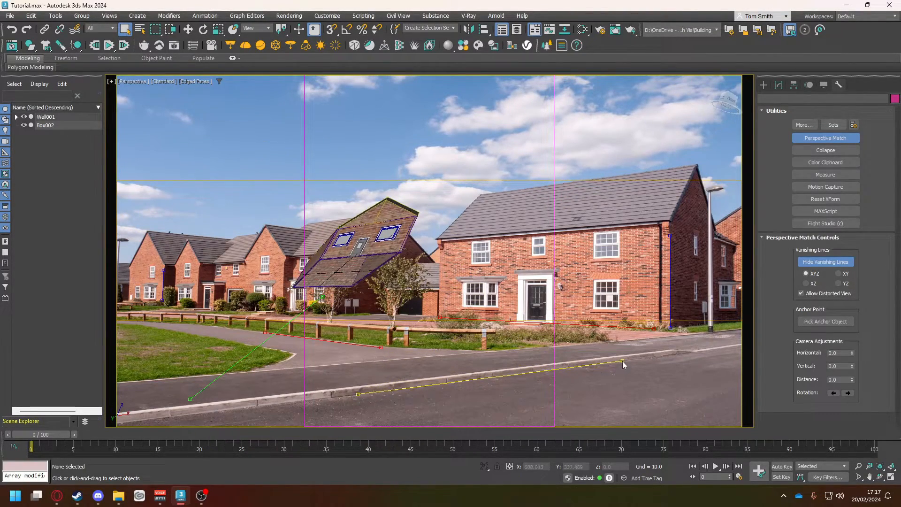
left_click_drag(244, 360, 263, 331)
left_click_drag(292, 287, 481, 355)
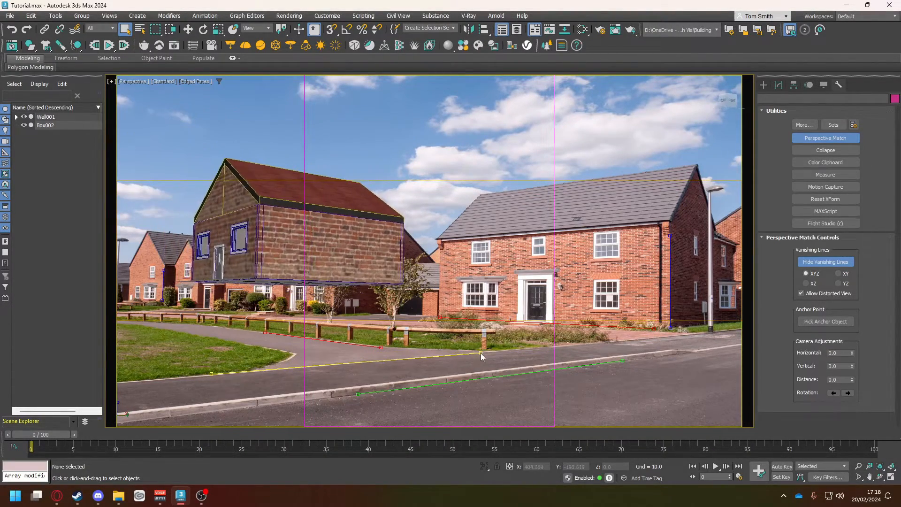
Step: Position and scale the house model in the view over the front of the photo's right-hand brick house, and close Perspective Match
middle_click_drag(256, 239, 570, 289)
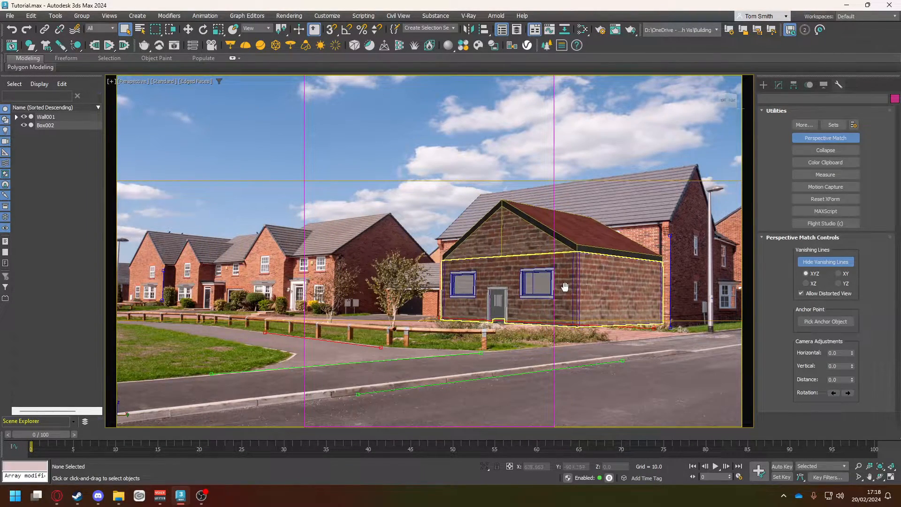
scroll(570, 288, "up", 3)
scroll(570, 287, "down", 4)
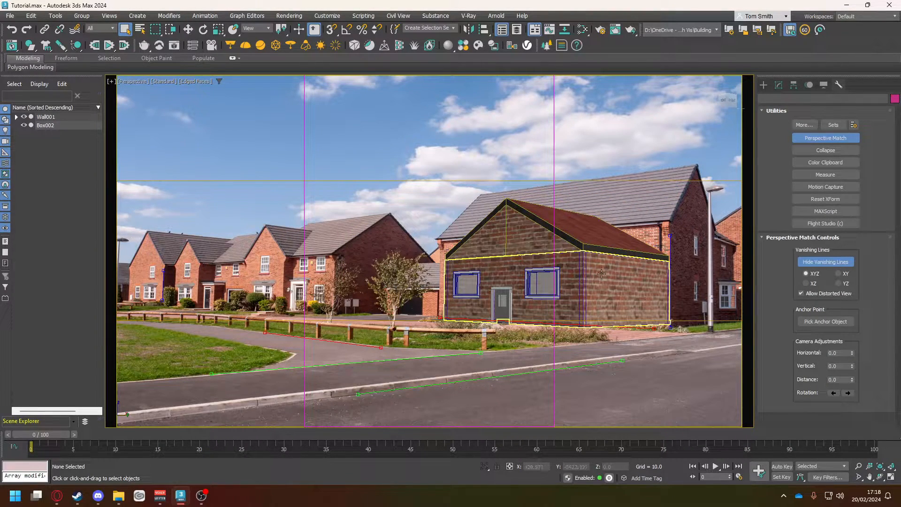
middle_click_drag(606, 293, 605, 292)
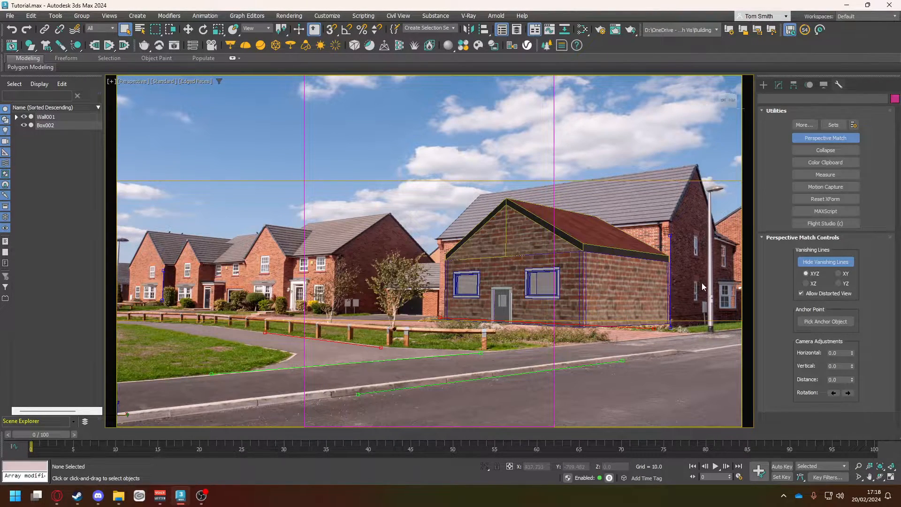
middle_click_drag(600, 294, 567, 293)
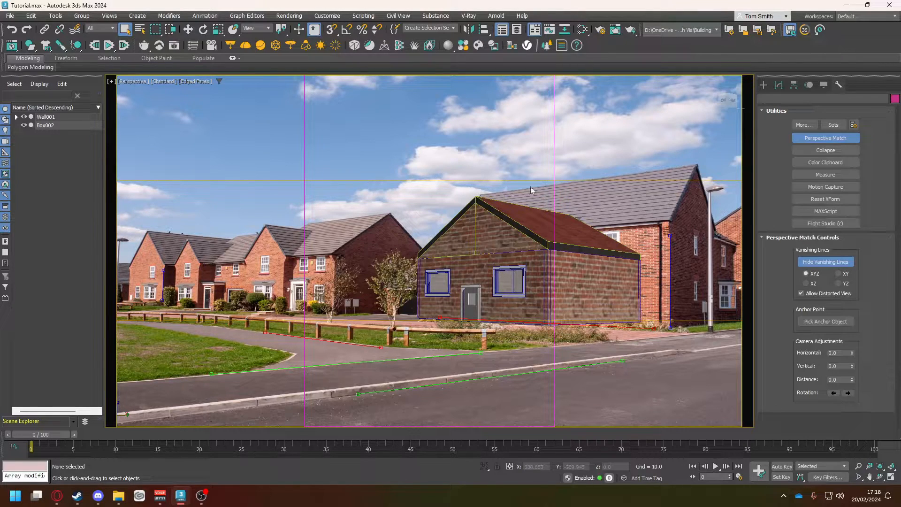
left_click(828, 138)
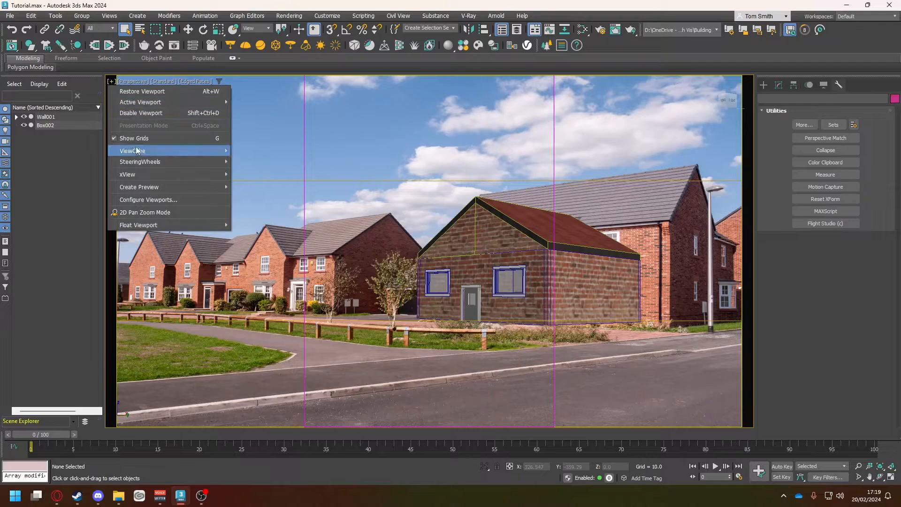
Step: Remove the photo file from the viewport background configuration
left_click(150, 201)
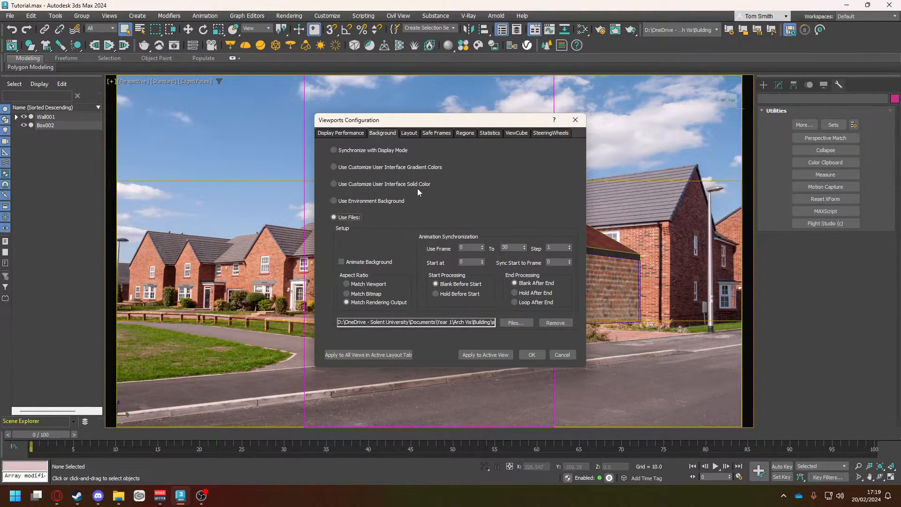
left_click(554, 324)
left_click(533, 355)
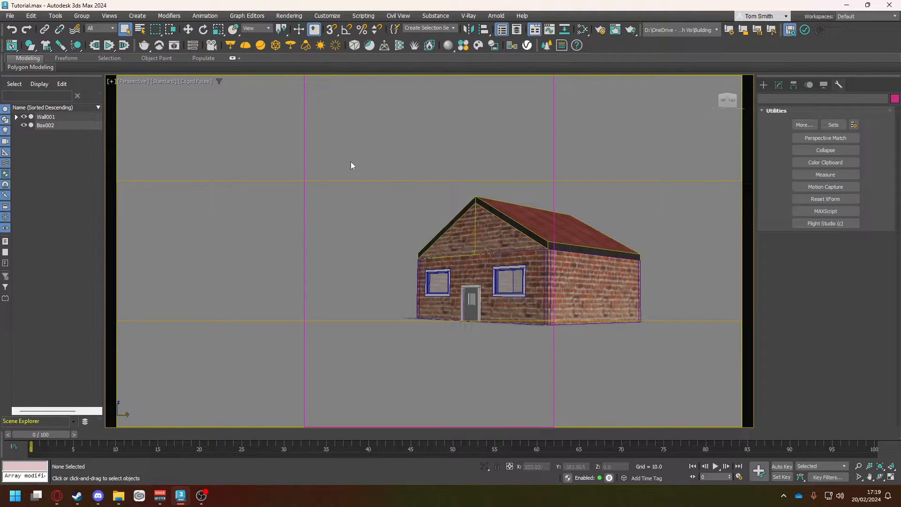
Step: Open the Environment and Effects settings and the Slate Material Editor, and arrange the two windows side by side
key("8")
left_click_drag(184, 119, 249, 102)
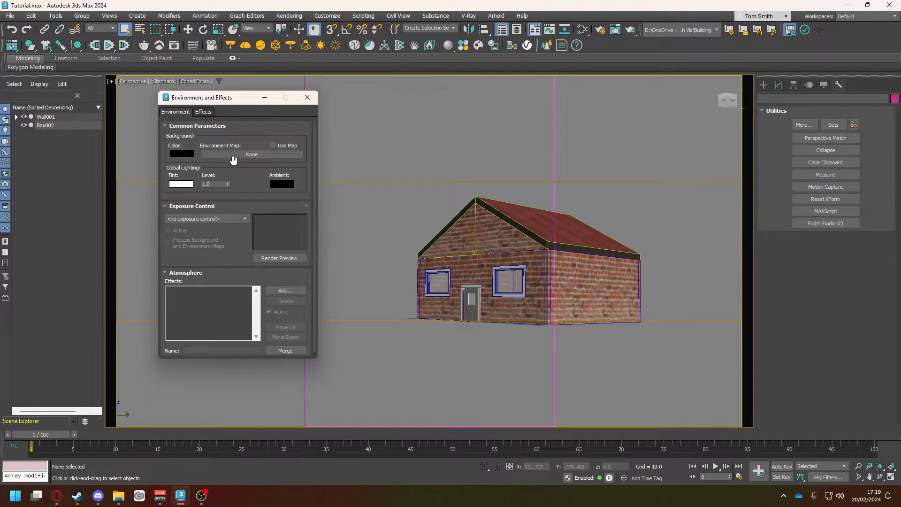
left_click(258, 157)
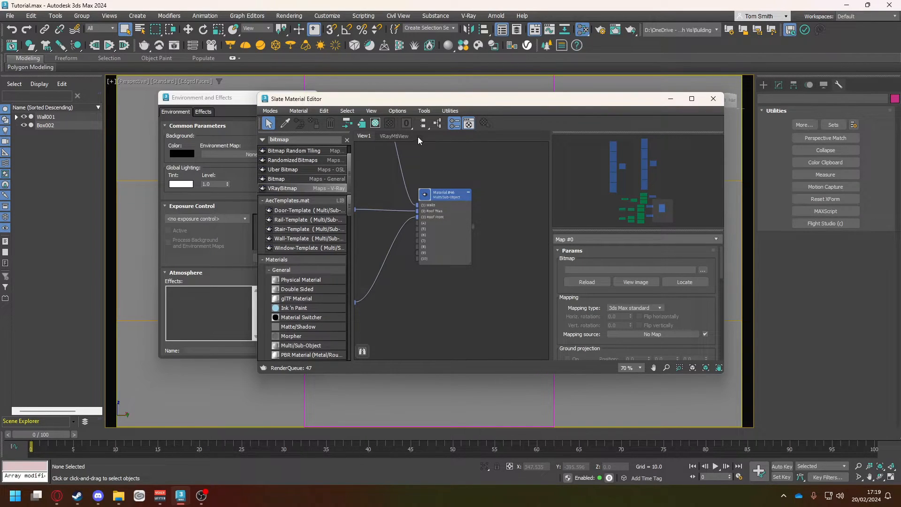
left_click_drag(409, 100, 451, 96)
left_click_drag(239, 103, 219, 101)
Step: Create a new material editor view named Background
right_click(469, 134)
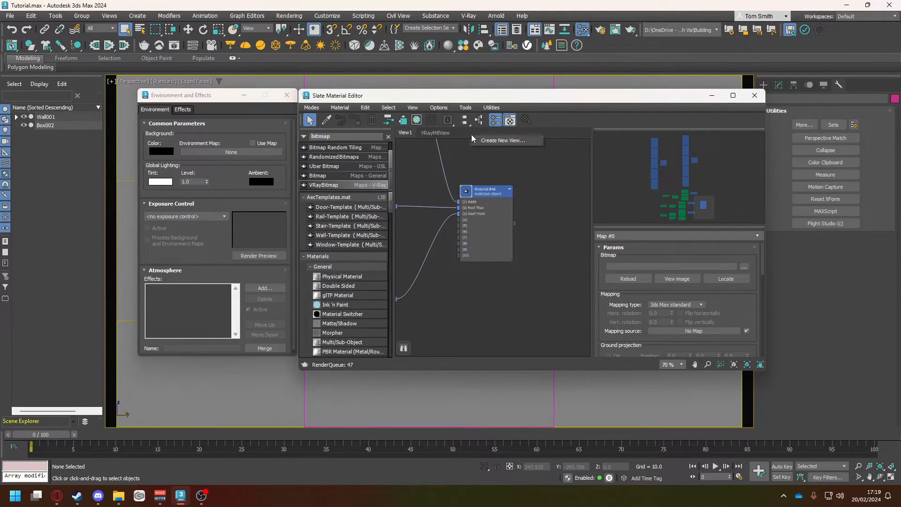
left_click(485, 141)
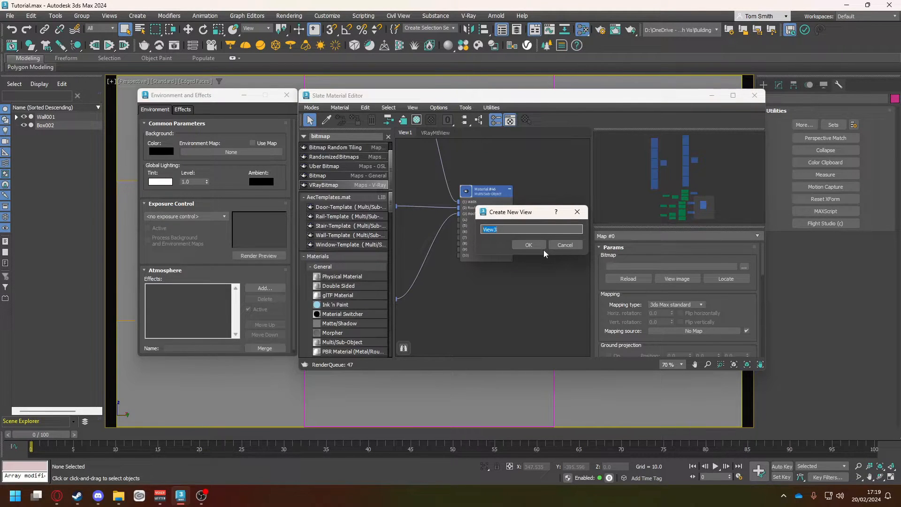
type("Backgor")
key("BackSpace")
key("BackSpace")
type("round")
key("Return")
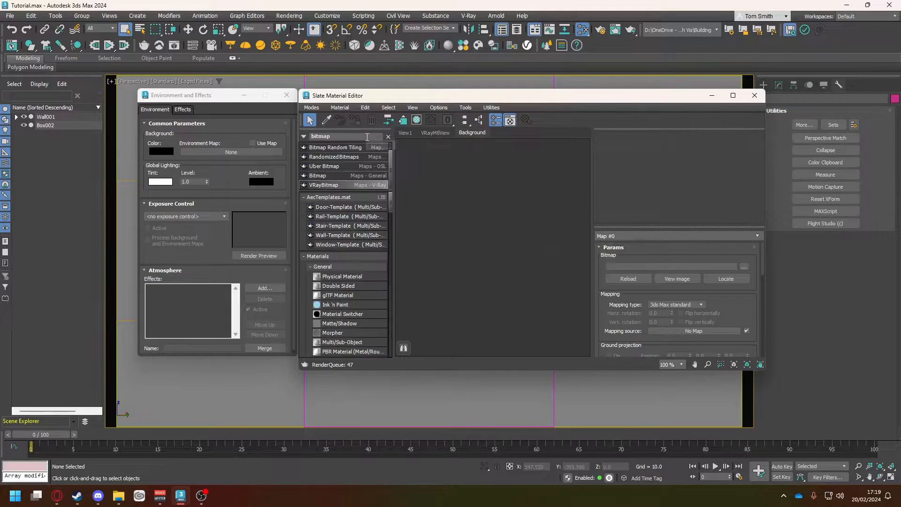
Step: Add a VRayBitmap map to the Background view and load the brick houses photo AdobeStock_220501565 into it
left_click_drag(326, 185, 459, 184)
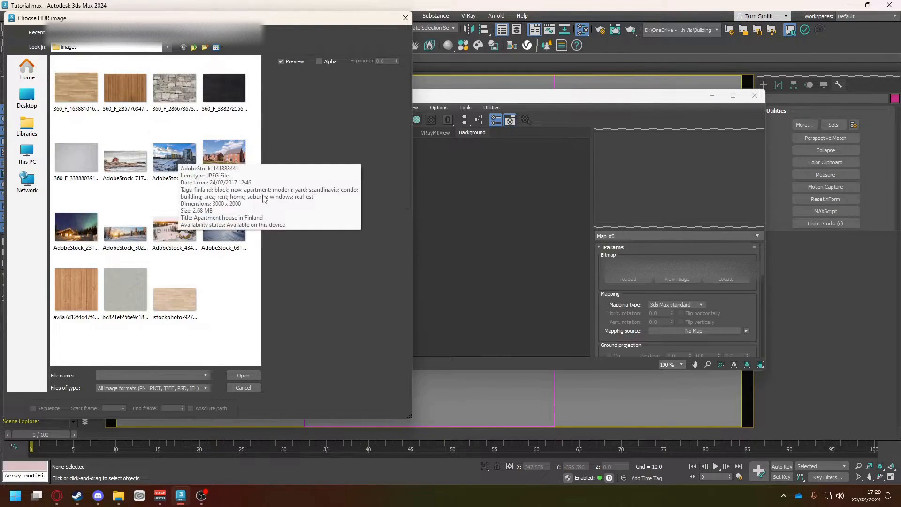
left_click(235, 159)
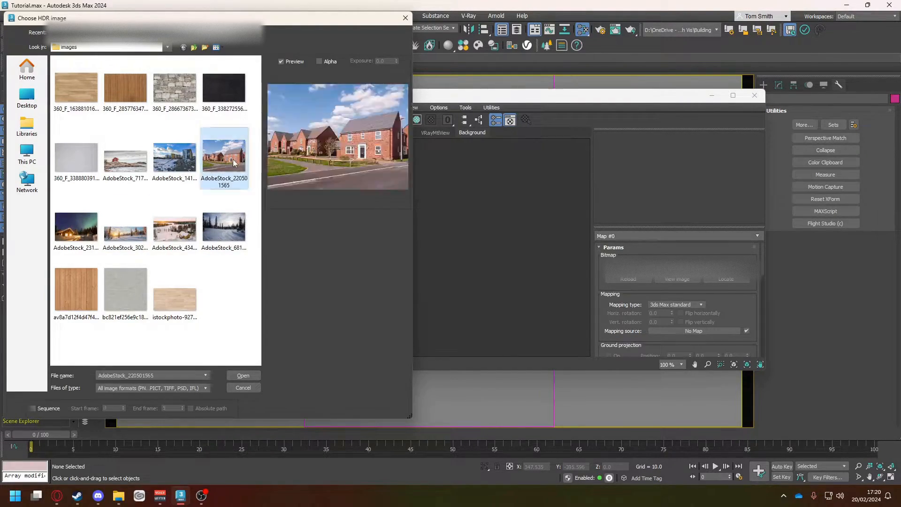
left_click(244, 377)
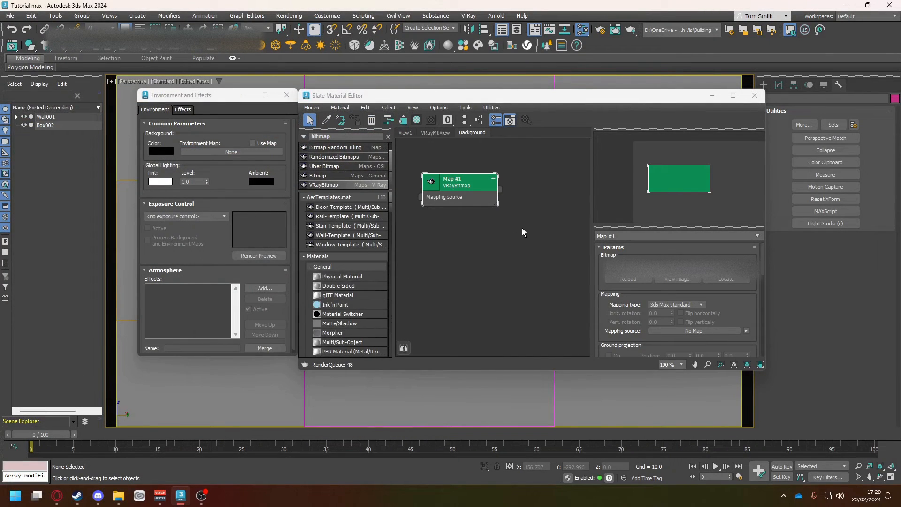
Step: Assign the VRayBitmap node as the scene's environment map, and minimise the material editor and environment windows
left_click_drag(500, 190, 231, 152)
left_click(198, 255)
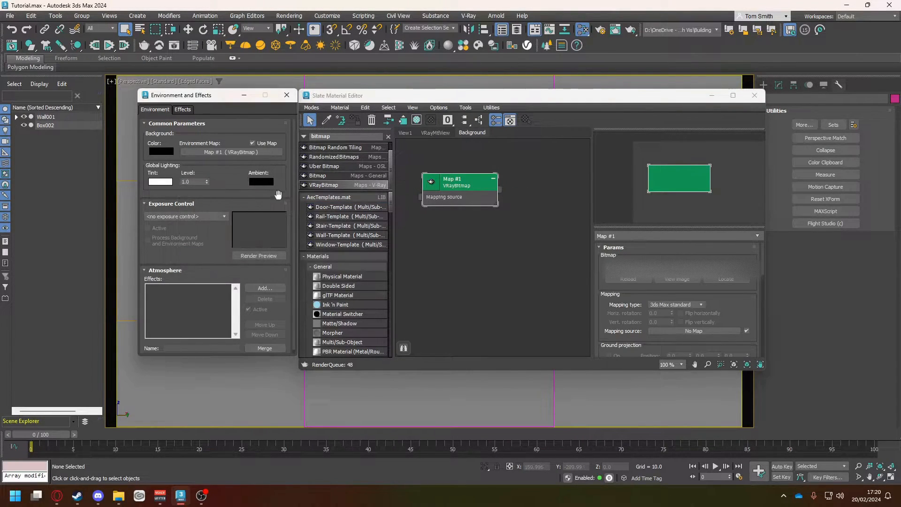
left_click(711, 96)
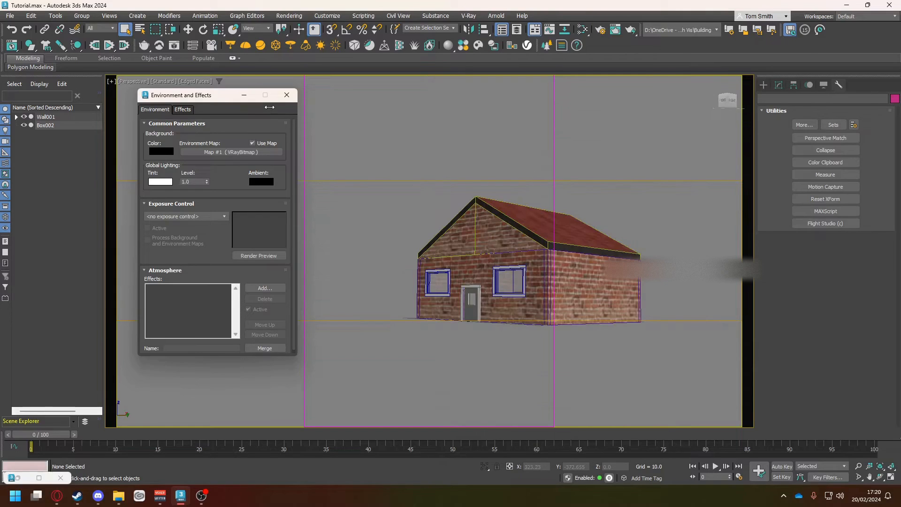
left_click(244, 95)
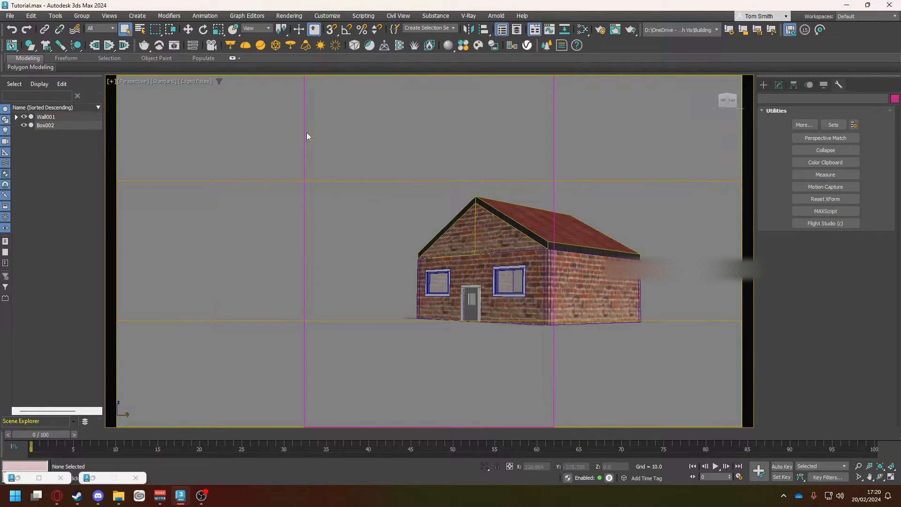
Step: Render the perspective view, examine the background up close, then stop the render and close the frame buffer
key("shift+q")
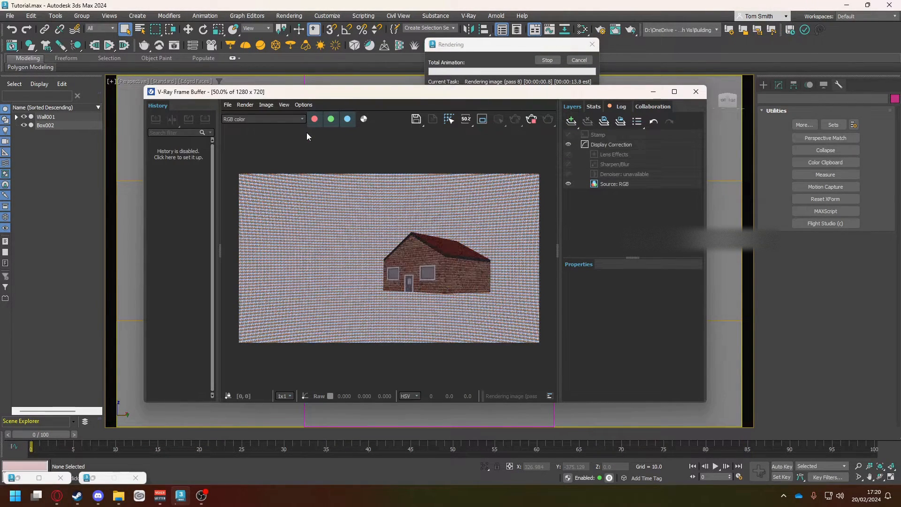
scroll(352, 246, "up", 2)
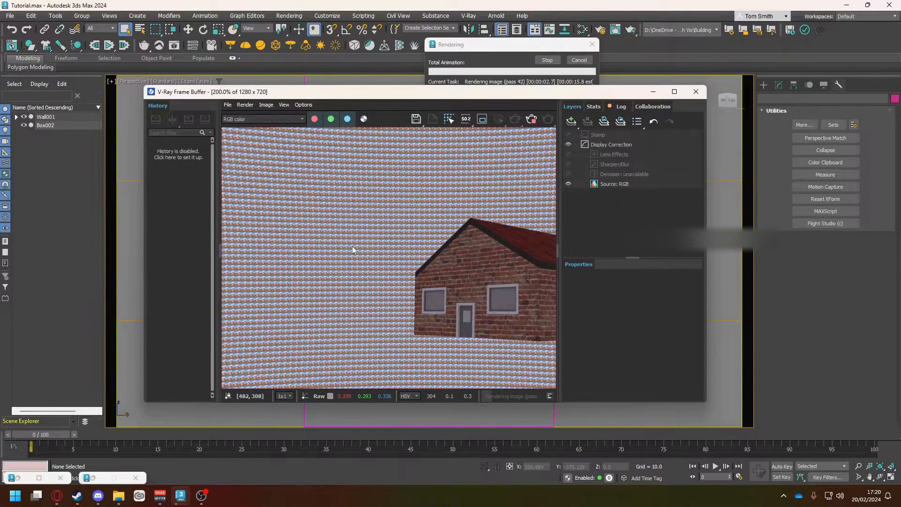
scroll(352, 246, "up", 2)
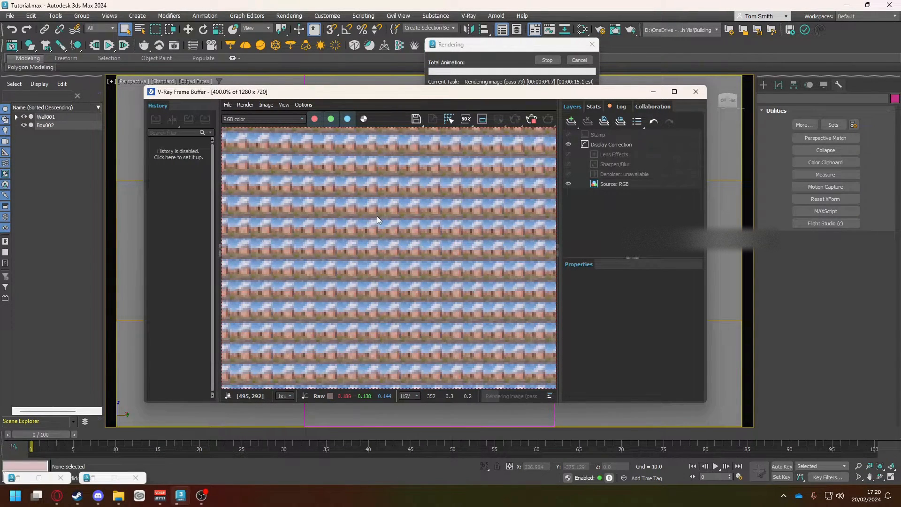
scroll(377, 219, "down", 3)
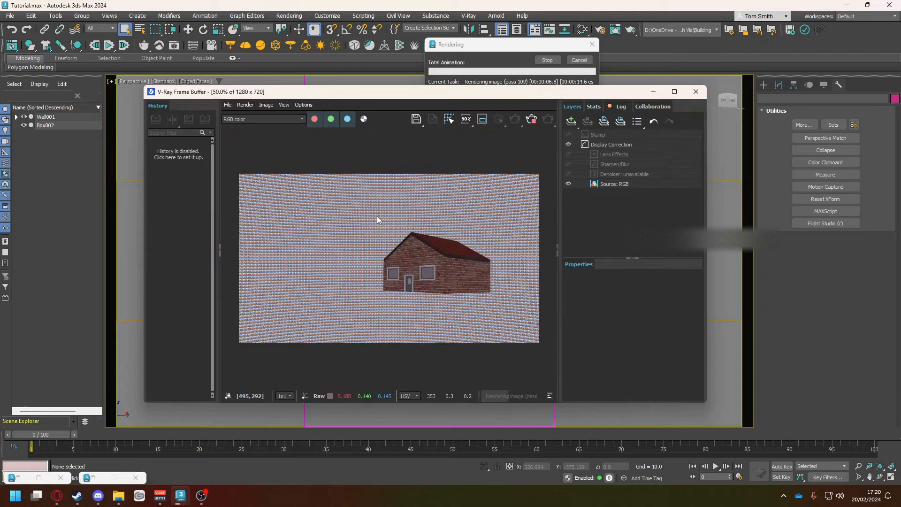
left_click(550, 64)
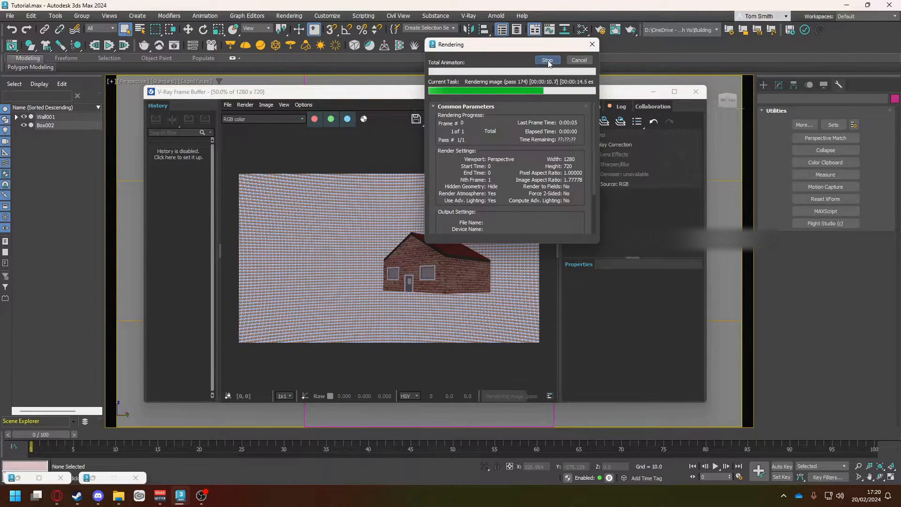
left_click(547, 60)
left_click(694, 92)
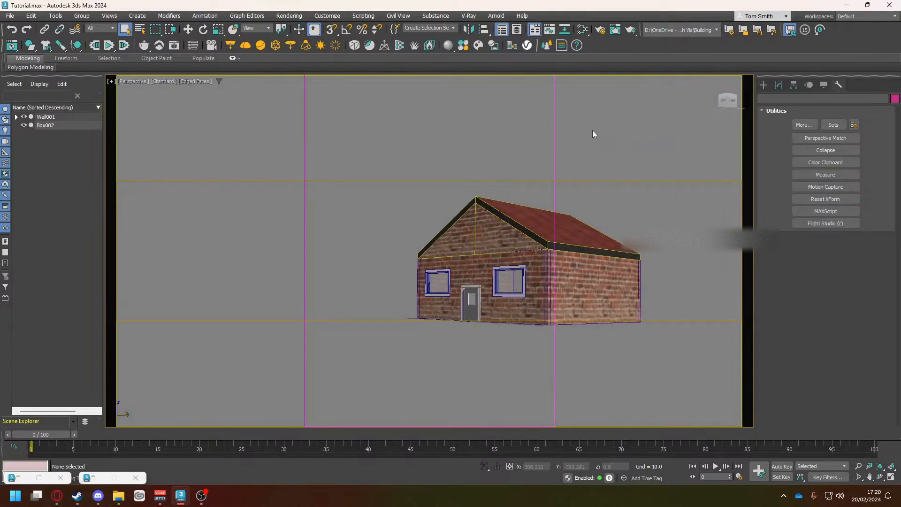
Step: Set the background VRayBitmap's coordinates to Environ with Screen mapping, and close the material editor
key("m")
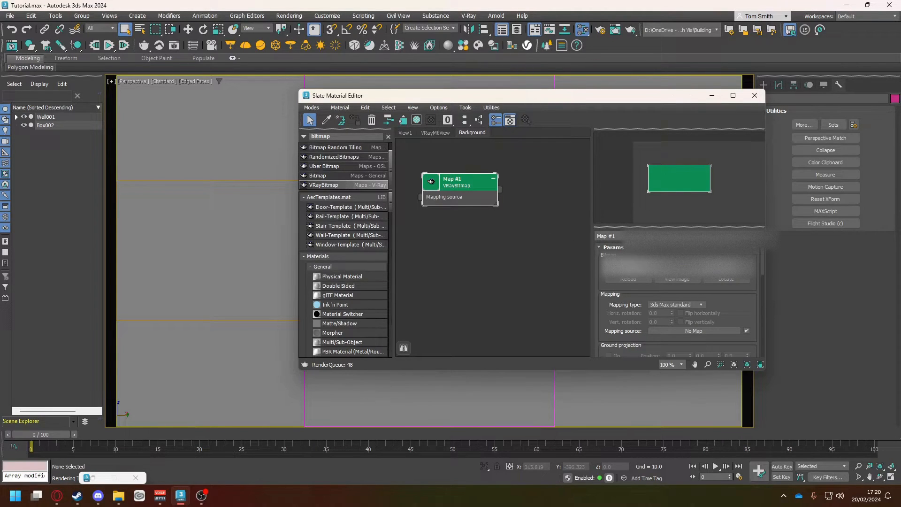
scroll(763, 257, "down", 2)
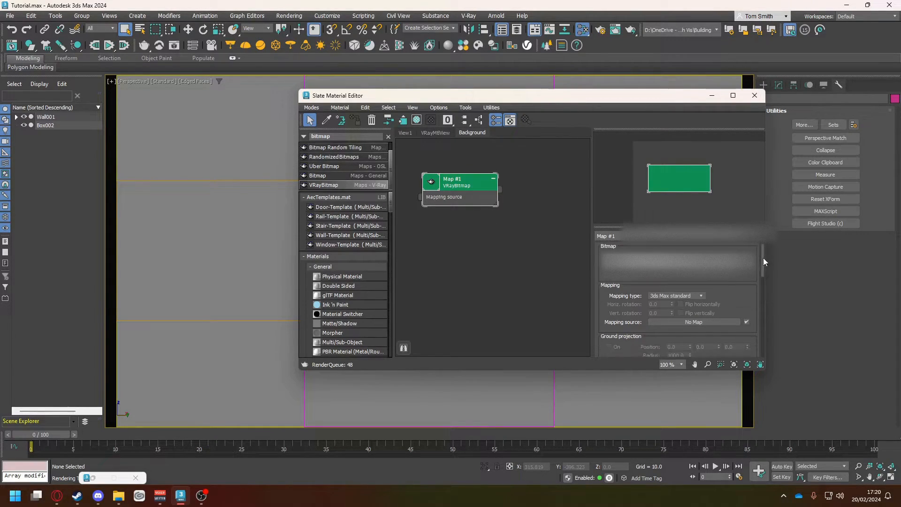
left_click_drag(764, 263, 766, 339)
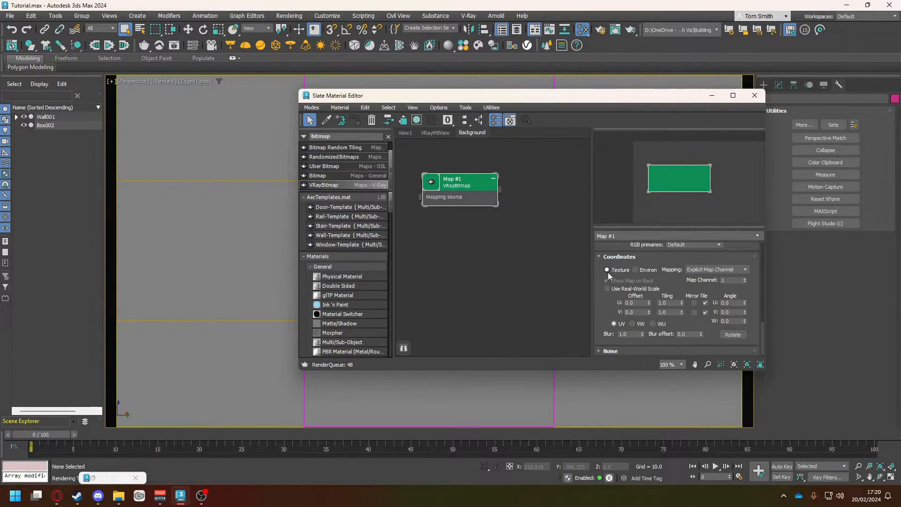
left_click(635, 270)
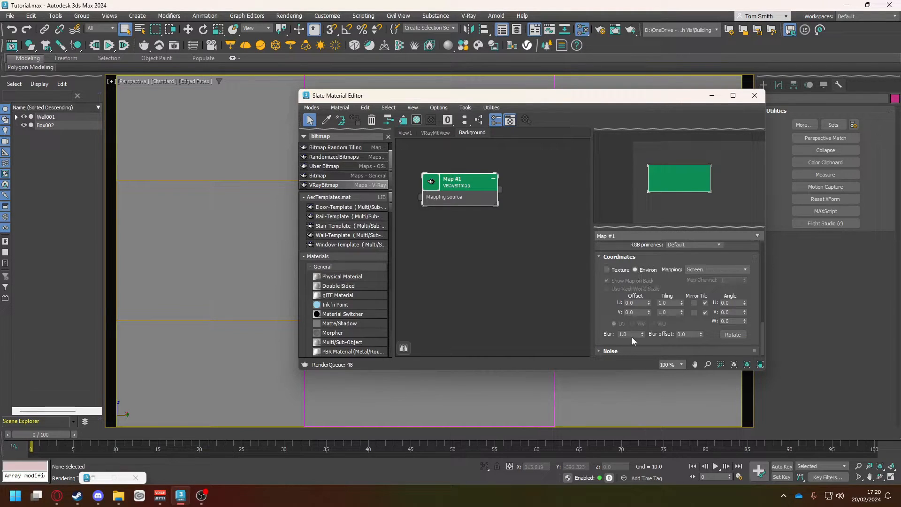
left_click(754, 98)
Step: Render the view again and examine up close how the house's walls and roof blend with the photo background
key("shift+q")
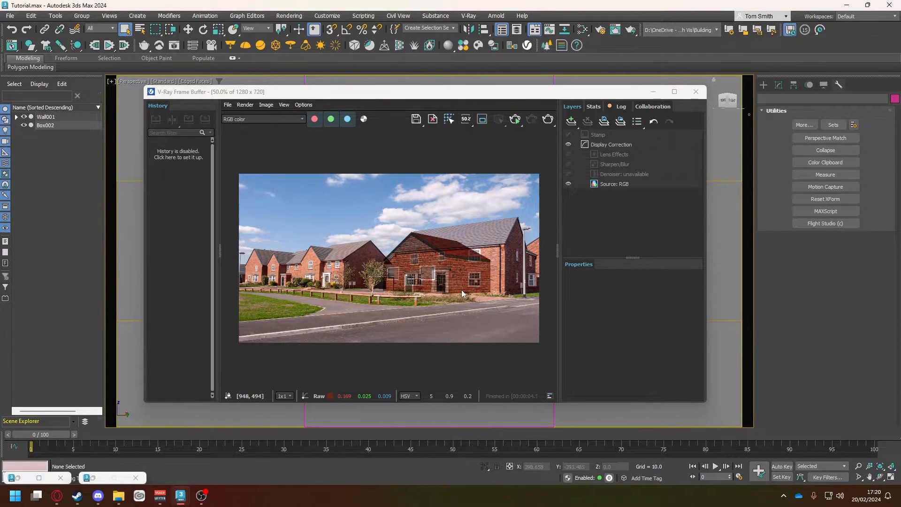
scroll(450, 282, "up", 2)
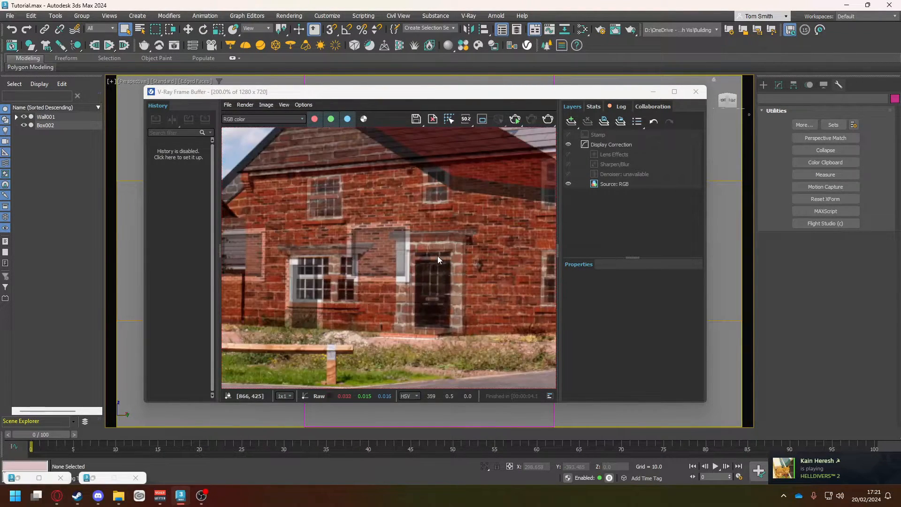
middle_click_drag(434, 211, 428, 271)
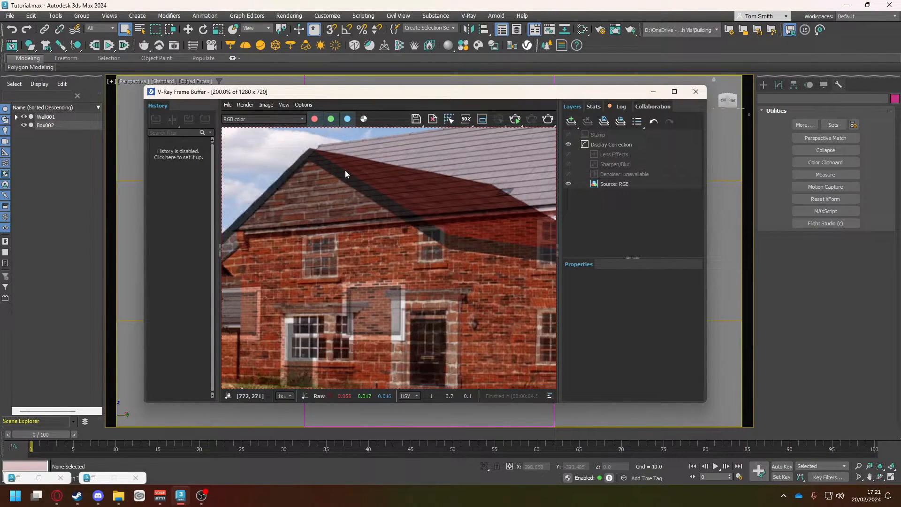
scroll(353, 179, "down", 2)
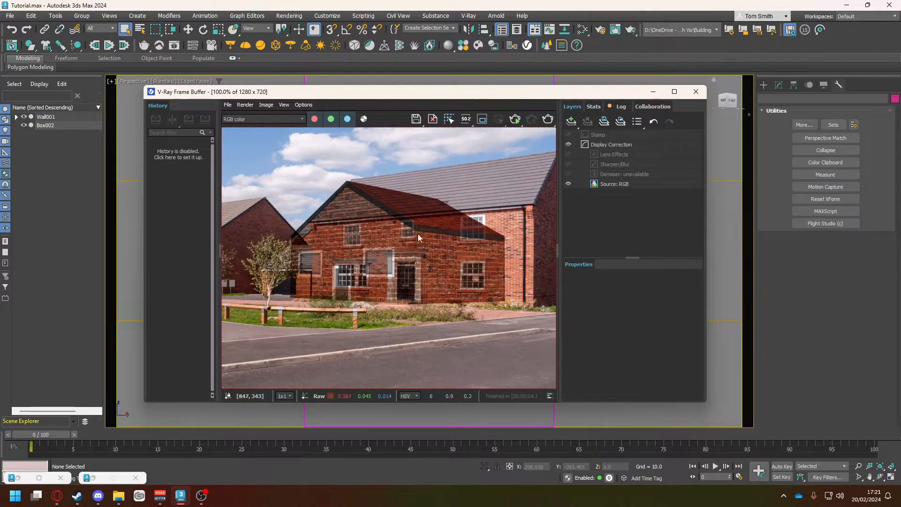
Step: Close the frame buffer and enable the GI environment override in the V-Ray environment render settings
left_click(702, 93)
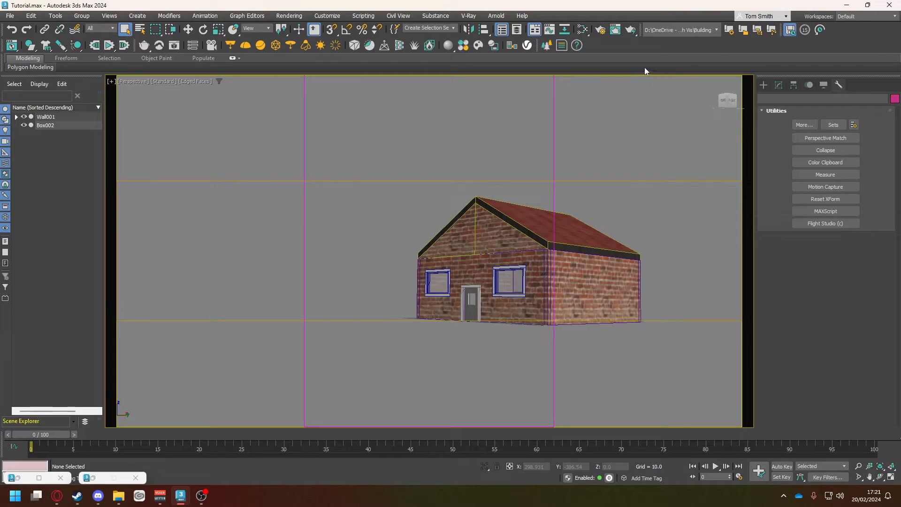
left_click(600, 31)
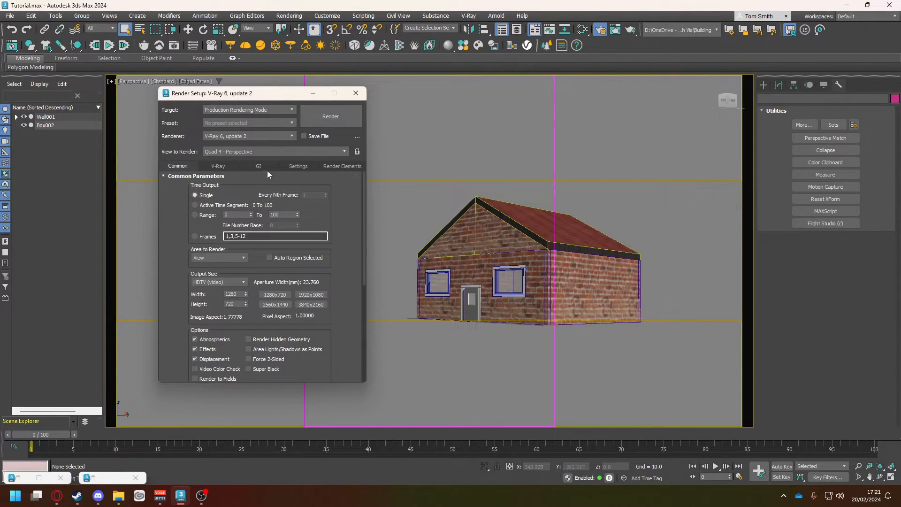
left_click(219, 166)
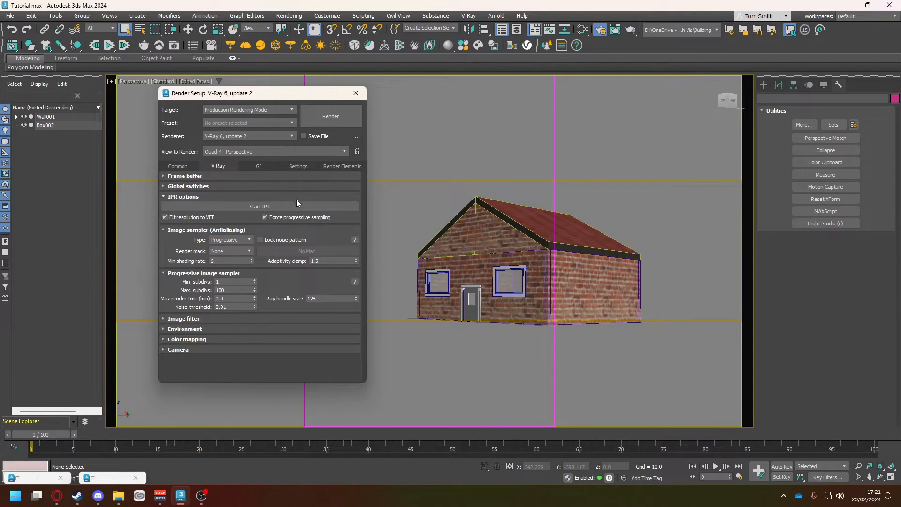
left_click(164, 318)
left_click(164, 290)
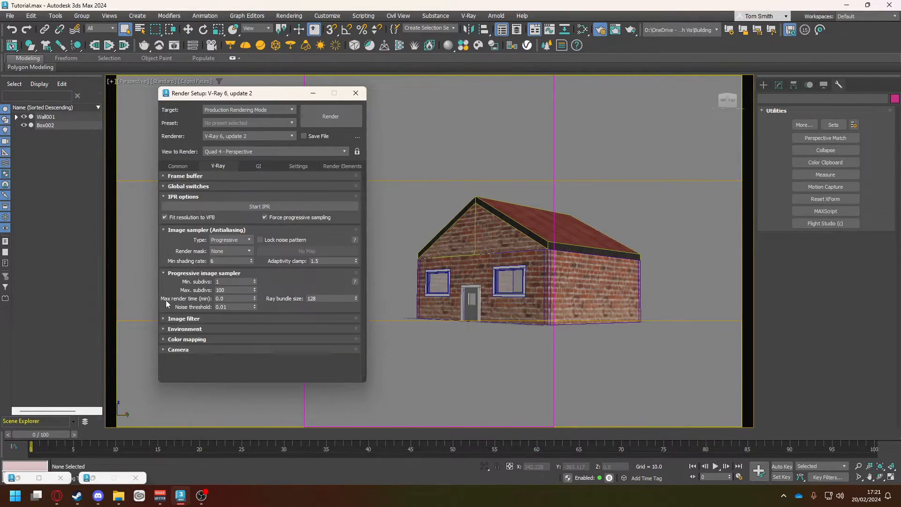
left_click(164, 327)
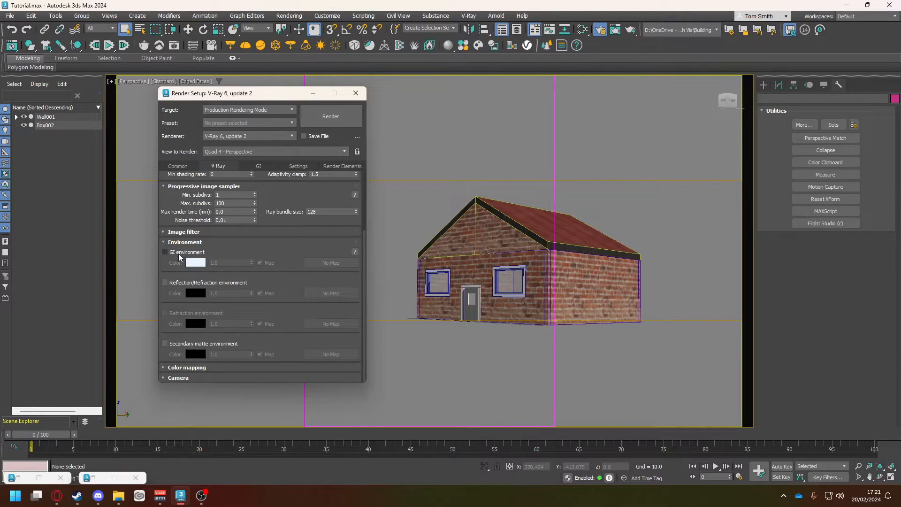
left_click(165, 252)
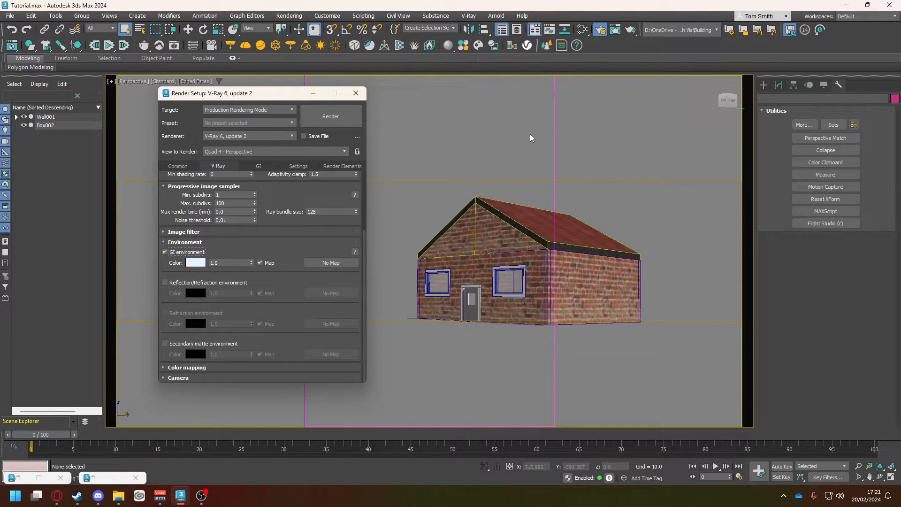
Step: Render the perspective view, examine how the lit house sits against the full street photo, and close the frame buffer
key("shift+q")
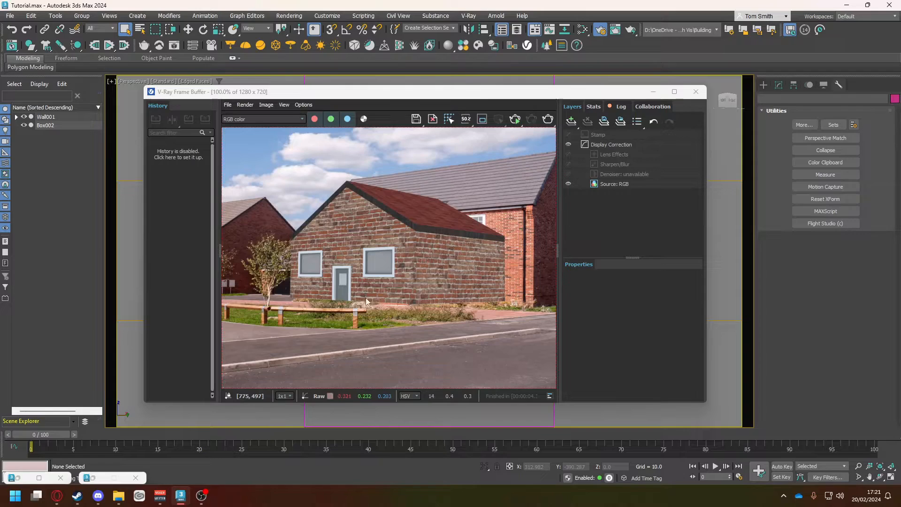
scroll(427, 235, "down", 2)
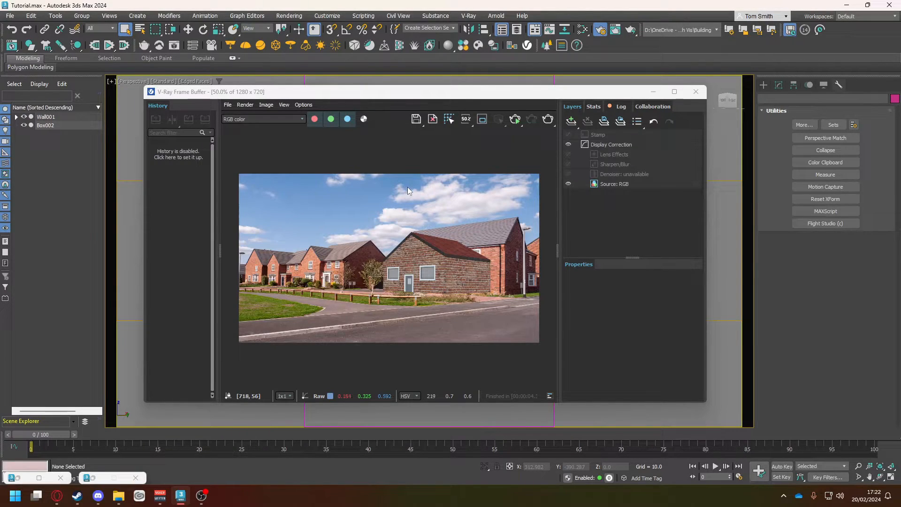
scroll(456, 277, "up", 2)
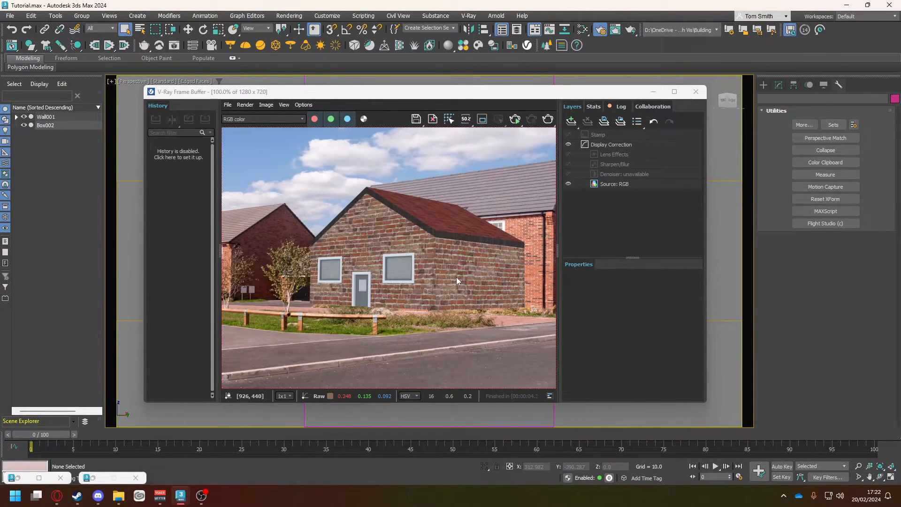
middle_click_drag(456, 277, 422, 289)
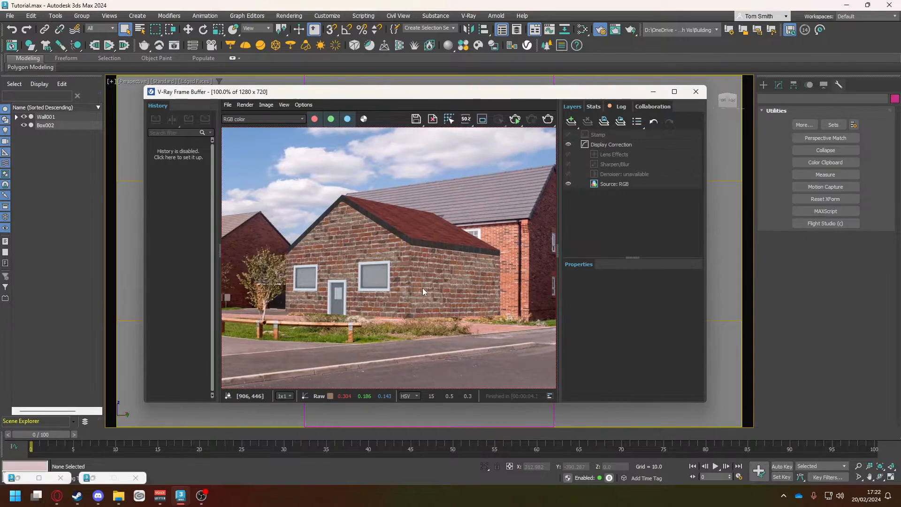
left_click(695, 93)
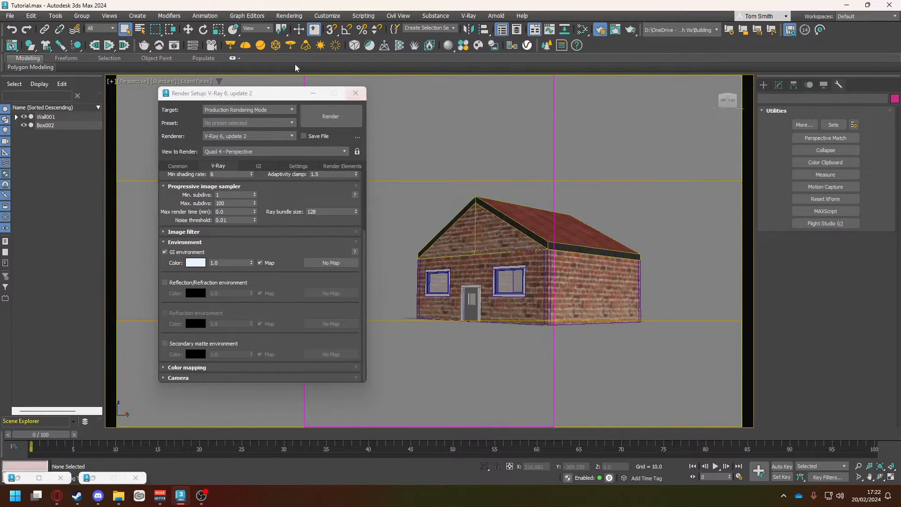
Step: Place a V-Ray dome light on the ground just in front of the house and render the view
left_click(245, 46)
left_click(399, 323)
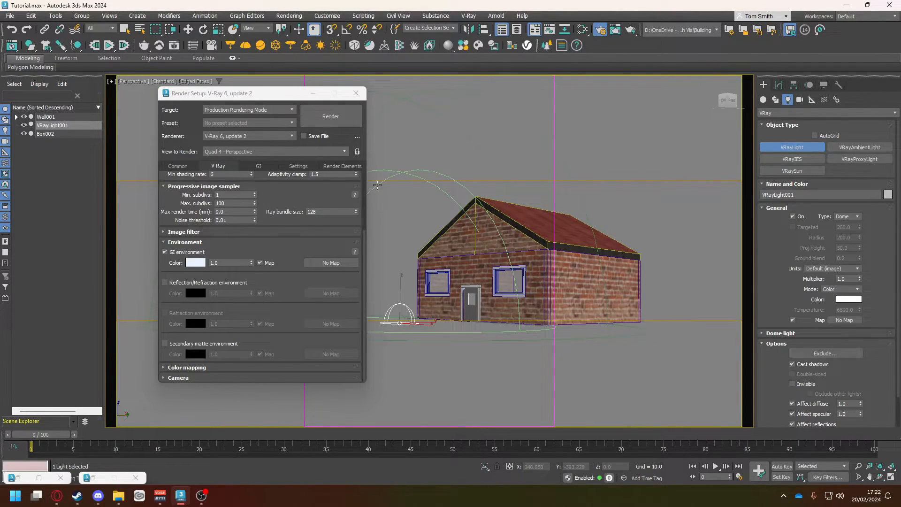
left_click(331, 123)
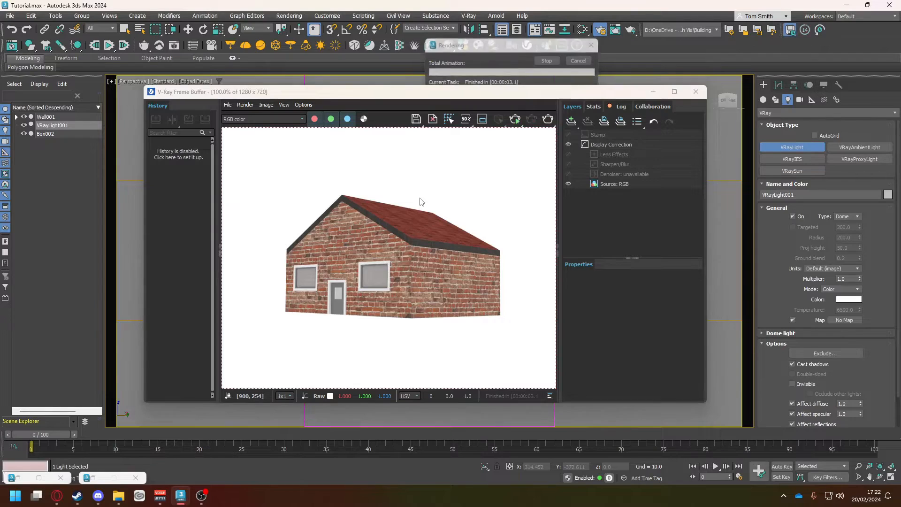
left_click_drag(452, 70, 447, 71)
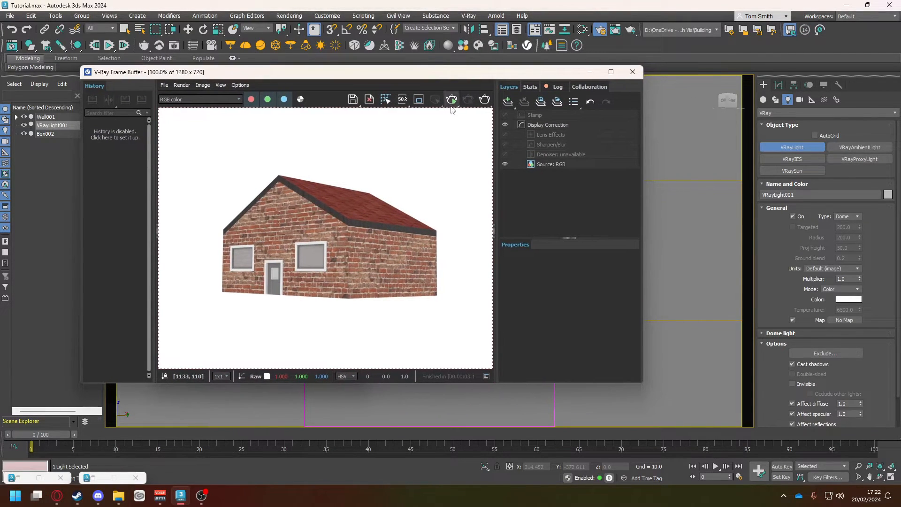
Step: Make the dome light invisible in its options and render the view again
scroll(780, 262, "down", 3)
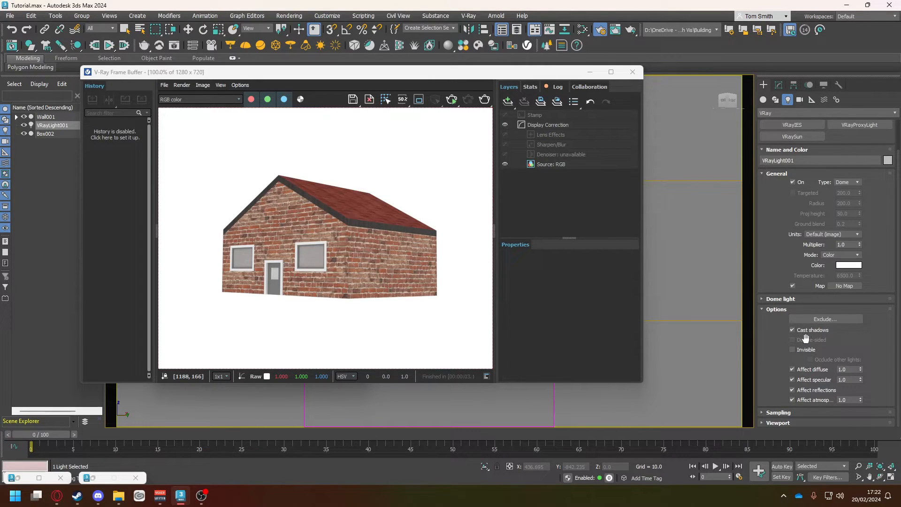
left_click(778, 85)
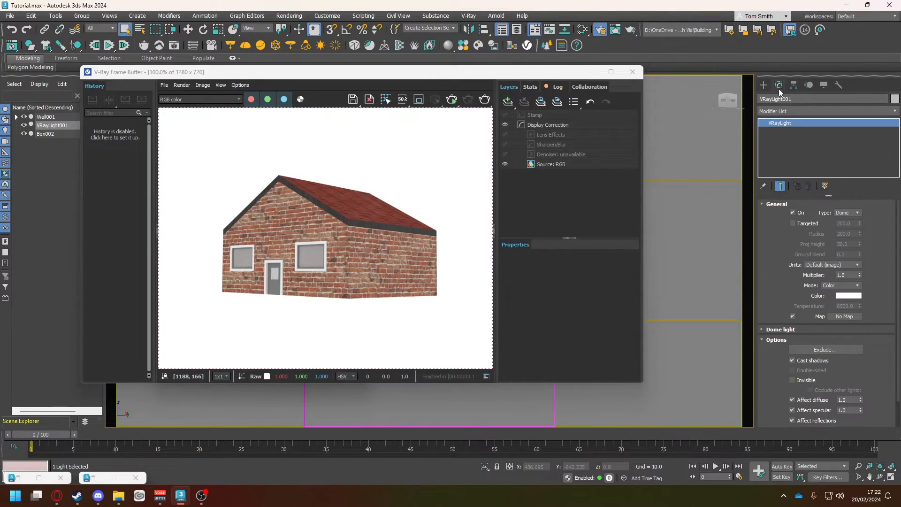
scroll(839, 214, "down", 3)
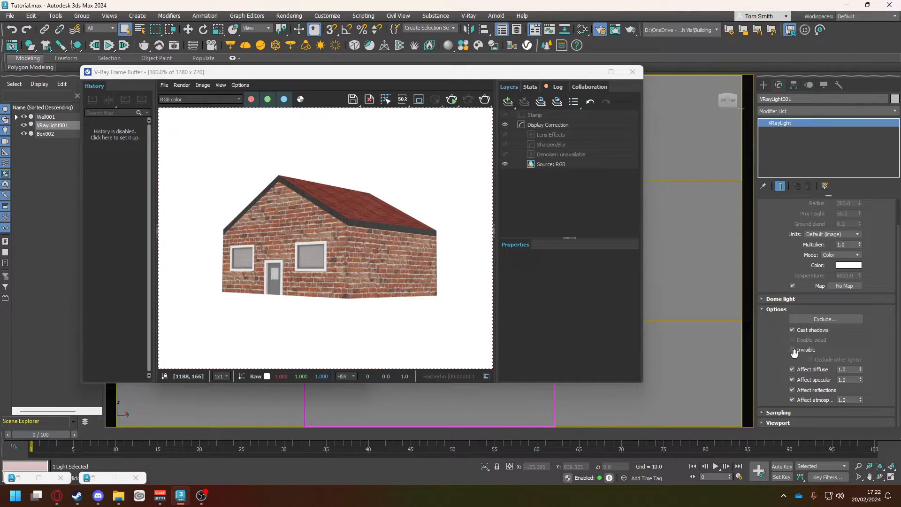
left_click(792, 350)
left_click(484, 99)
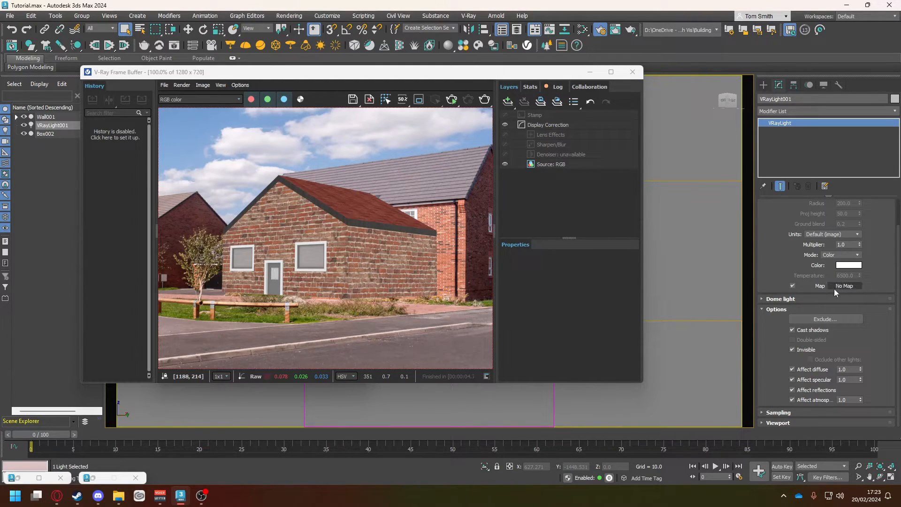
Step: Assign the background VRayBitmap as an instance to the dome light's map, minimise the material editor, and re-render
key("m")
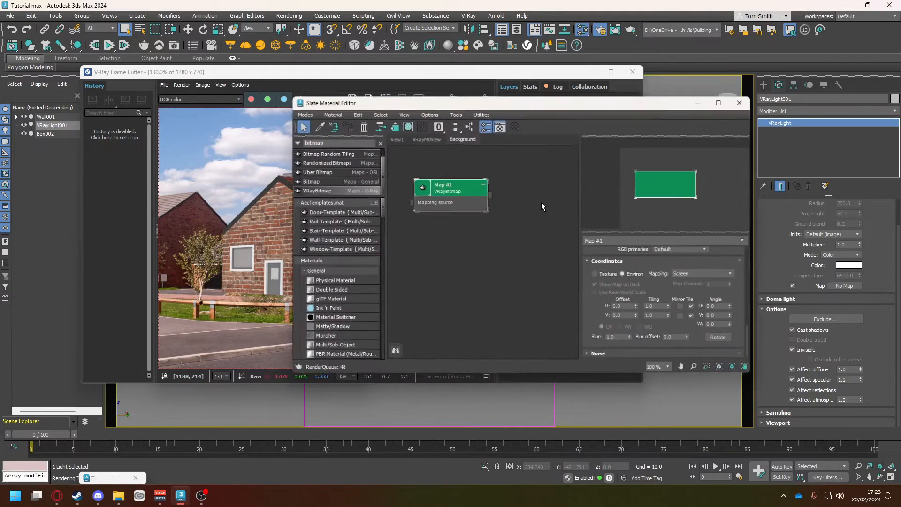
left_click_drag(500, 189, 837, 286)
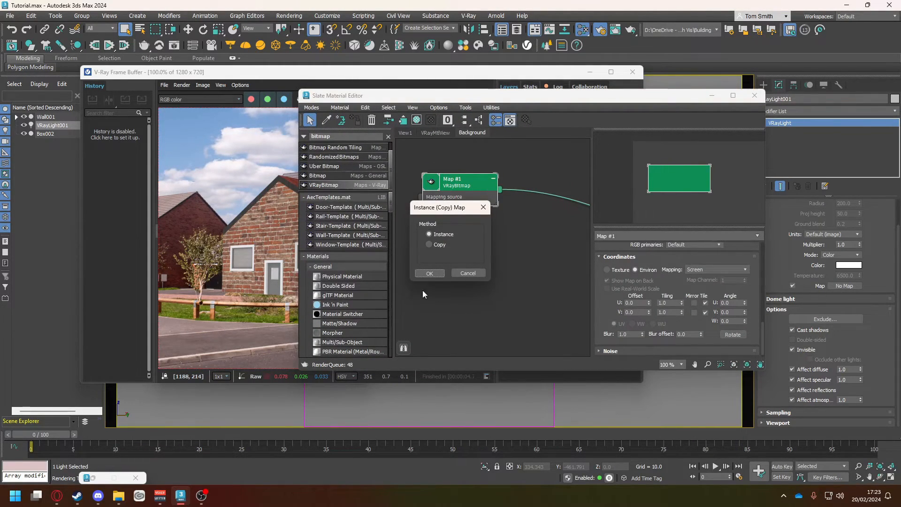
left_click(433, 274)
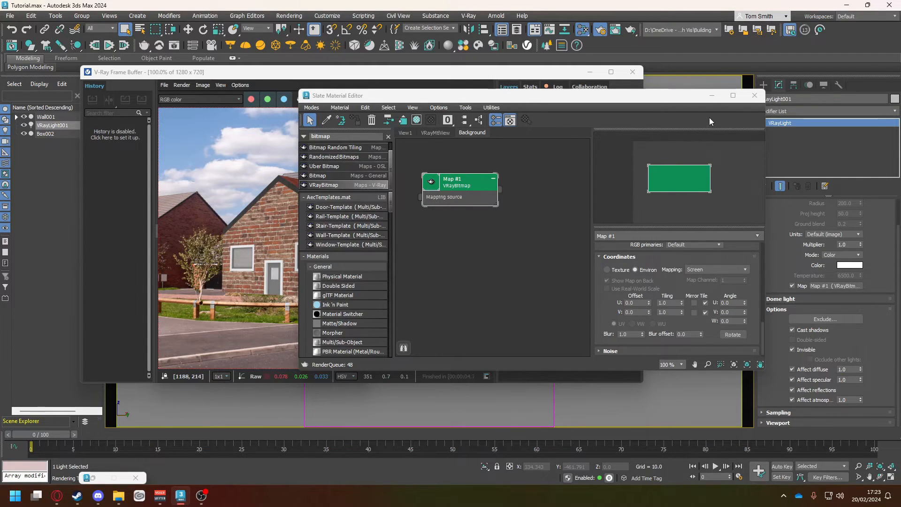
left_click(712, 95)
left_click(484, 99)
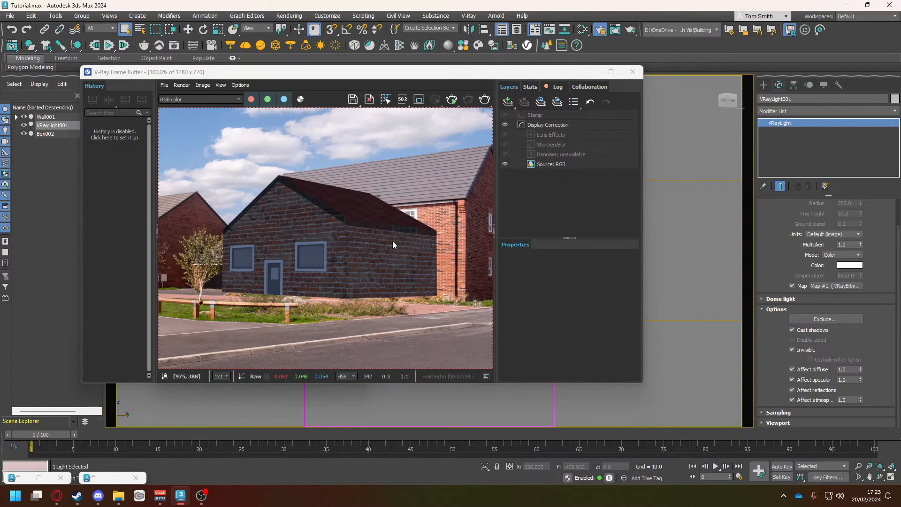
Step: Turn off the dome light's map, then re-render and examine the house against the photo background
left_click(821, 285)
left_click(555, 93)
left_click(484, 99)
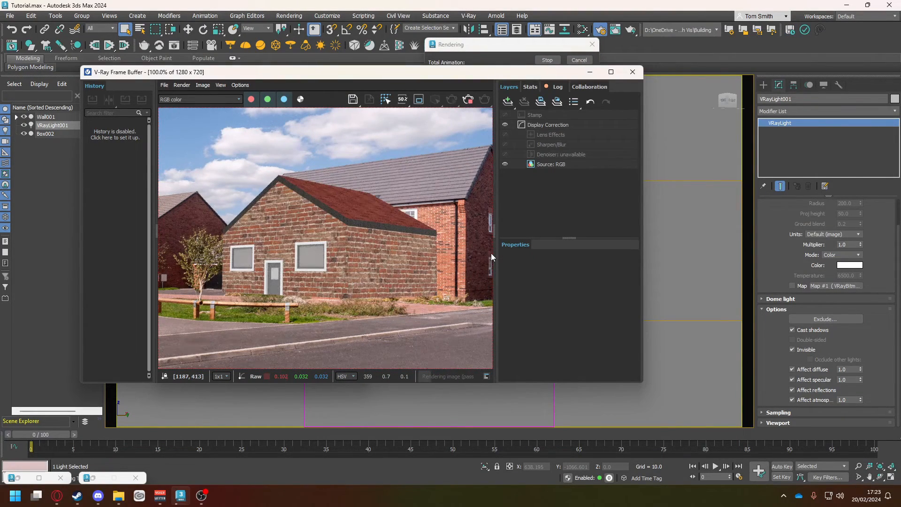
scroll(427, 240, "down", 2)
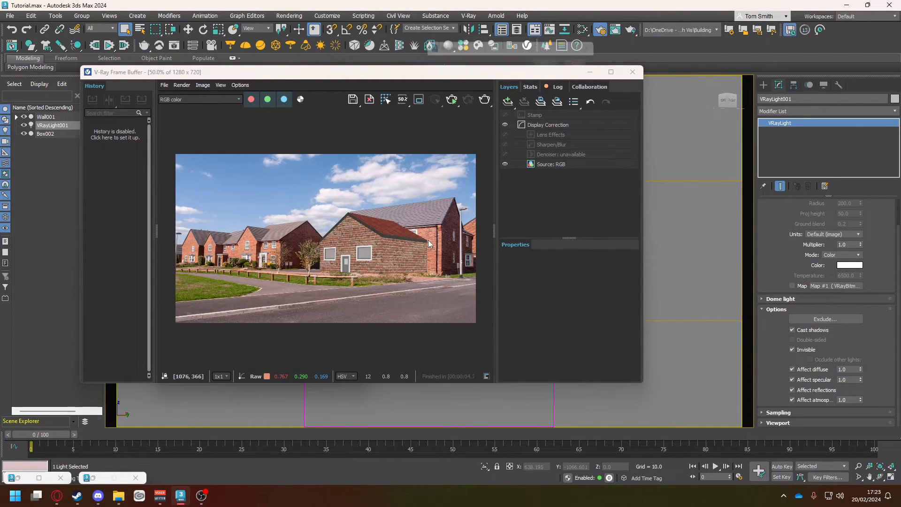
scroll(328, 235, "up", 2)
middle_click_drag(406, 249, 361, 223)
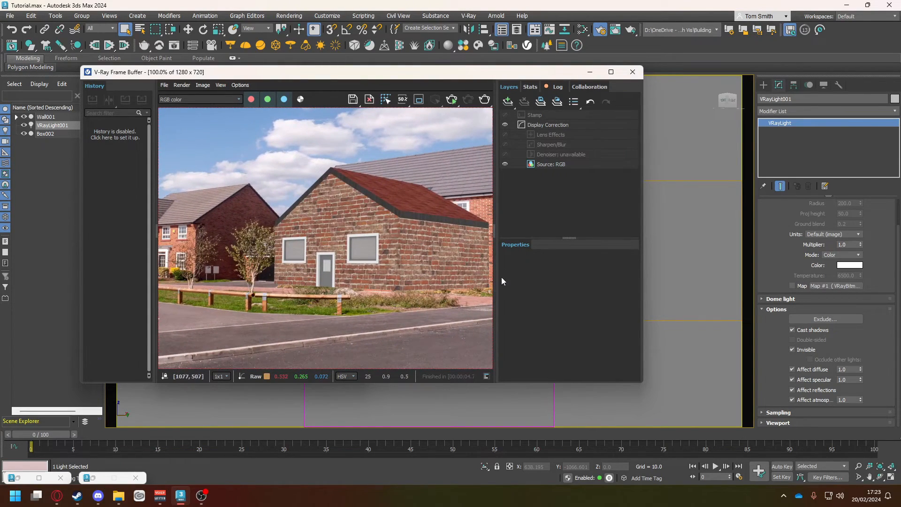
Step: Set the perspective viewport's background to Use Environment Background and render the view again
left_click(589, 72)
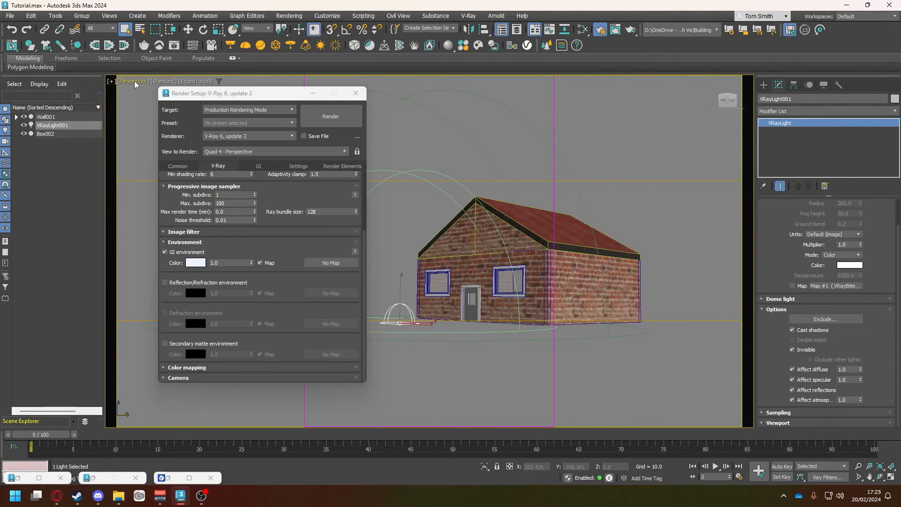
left_click(355, 93)
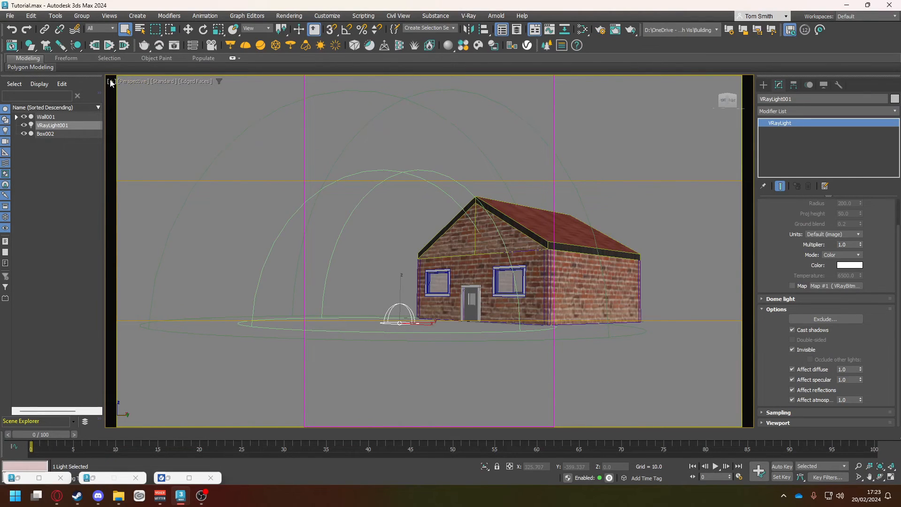
left_click(111, 82)
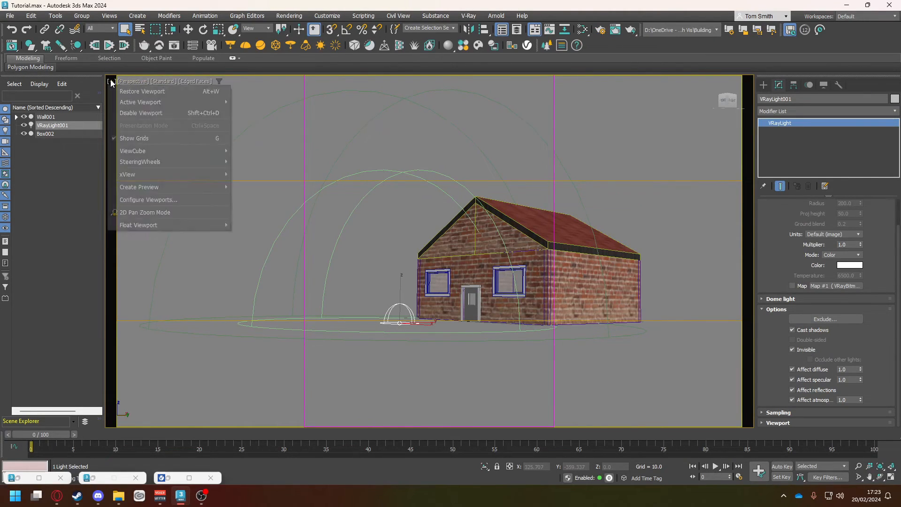
left_click(147, 205)
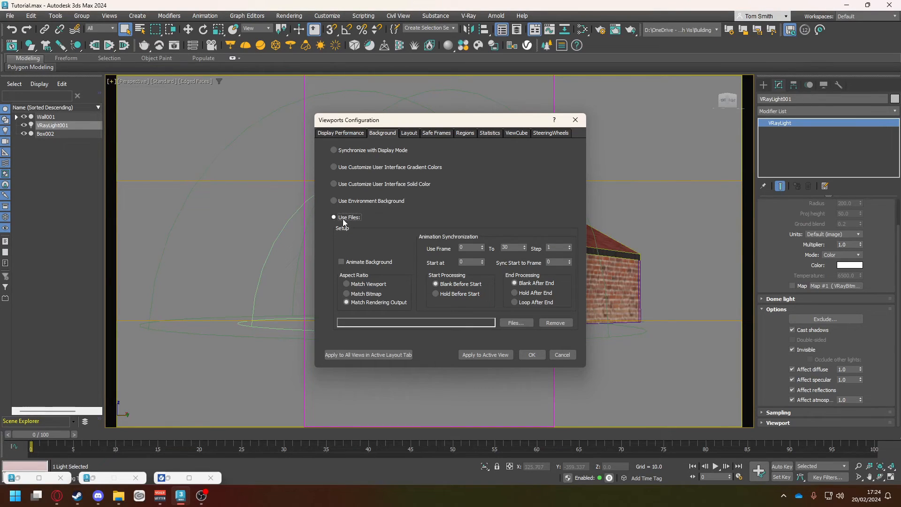
left_click(351, 203)
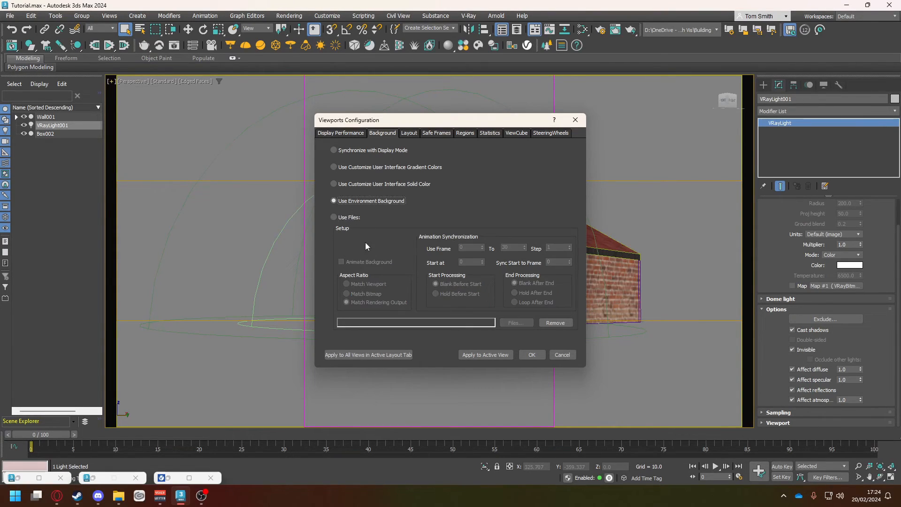
key("Return")
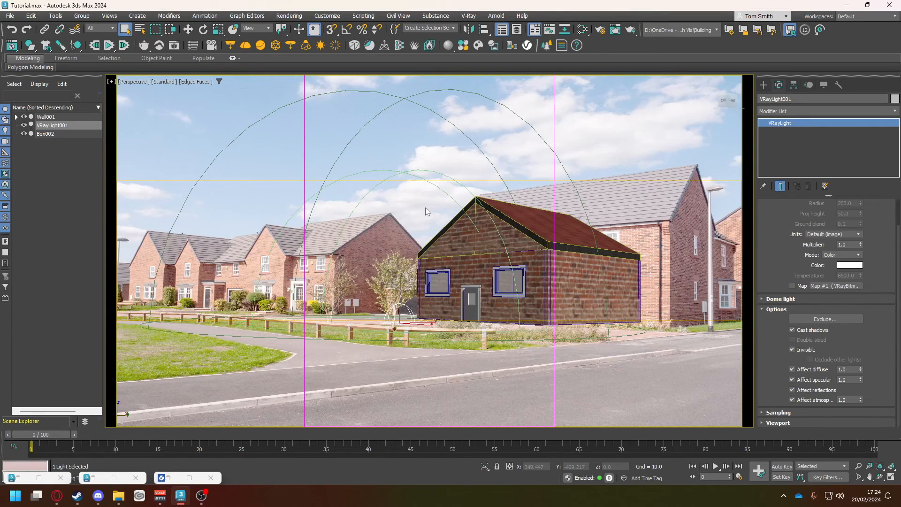
key("shift+q")
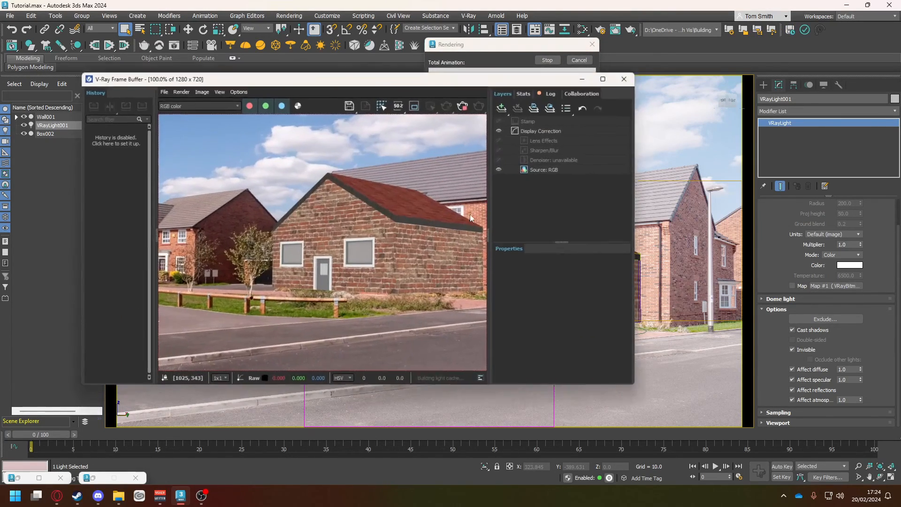